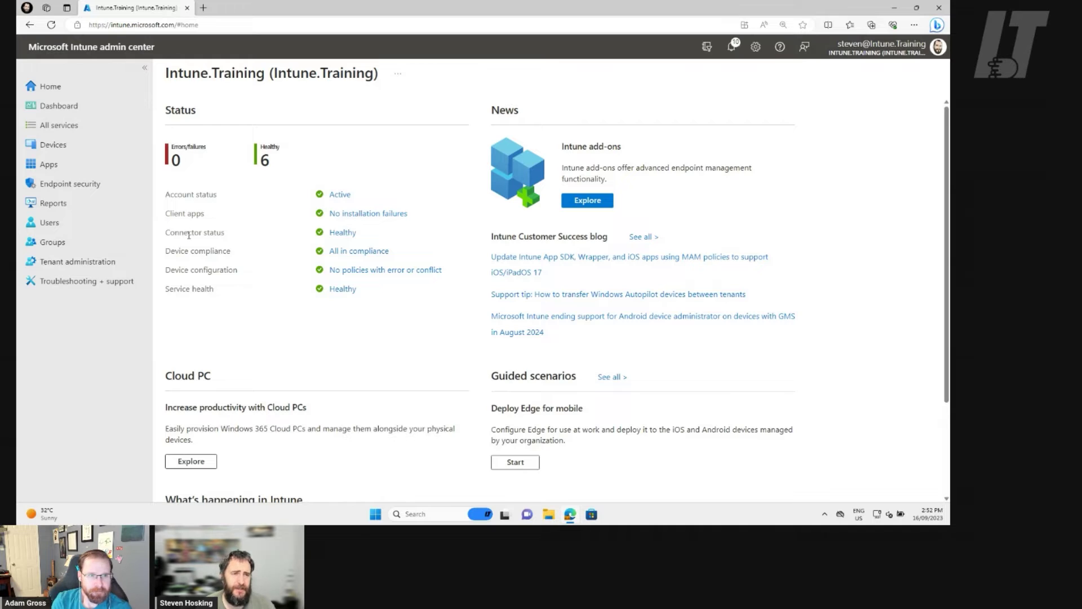
- Go to Devices > Android > Android enrollment and review the Android Enterprise, AOSP and device administrator options
left_click(68, 153)
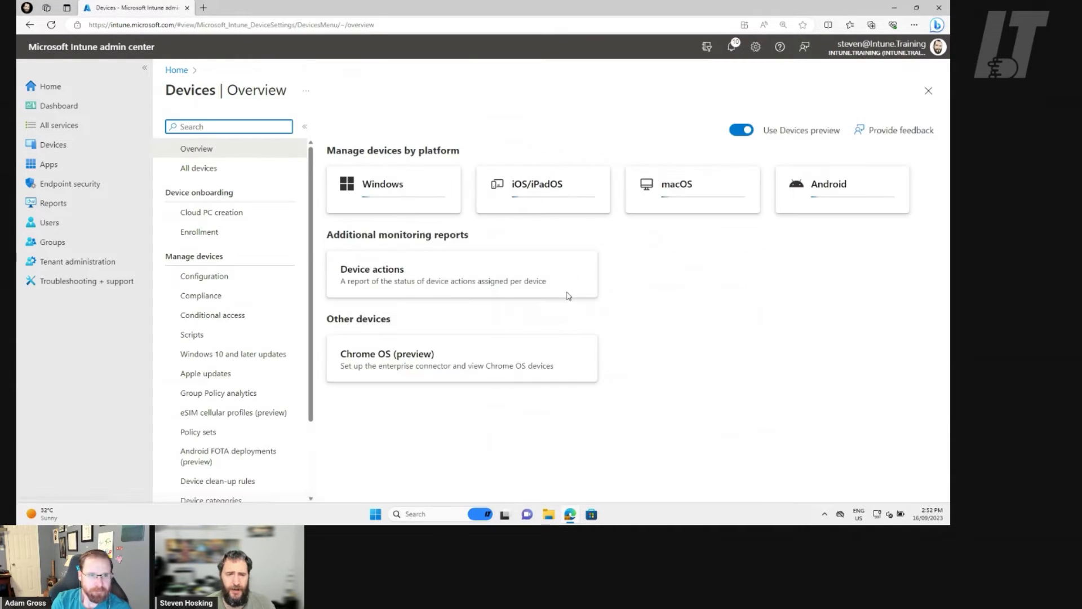
left_click(833, 197)
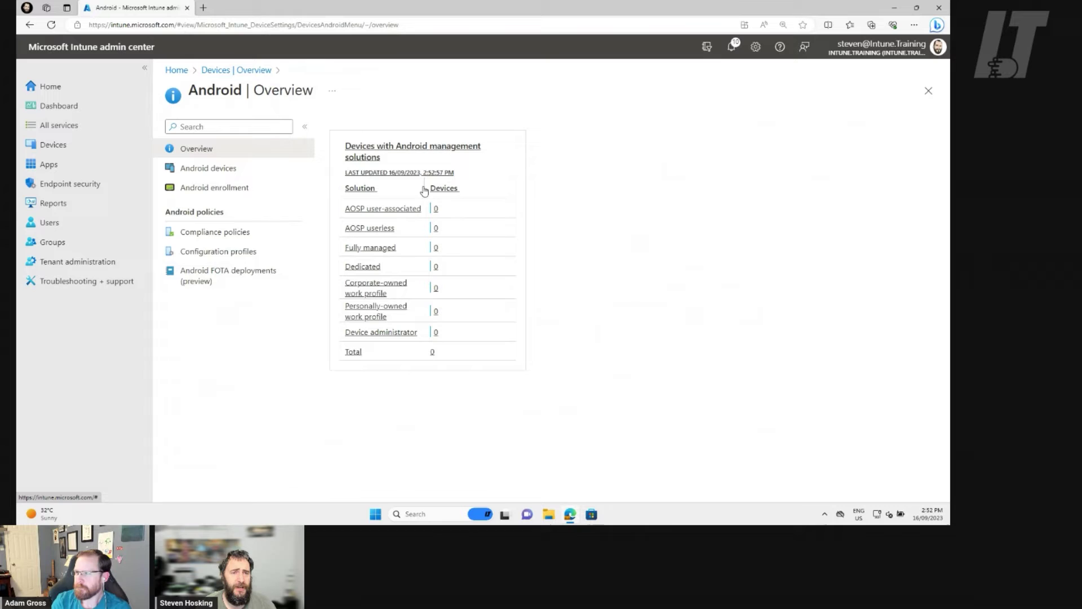
left_click(211, 194)
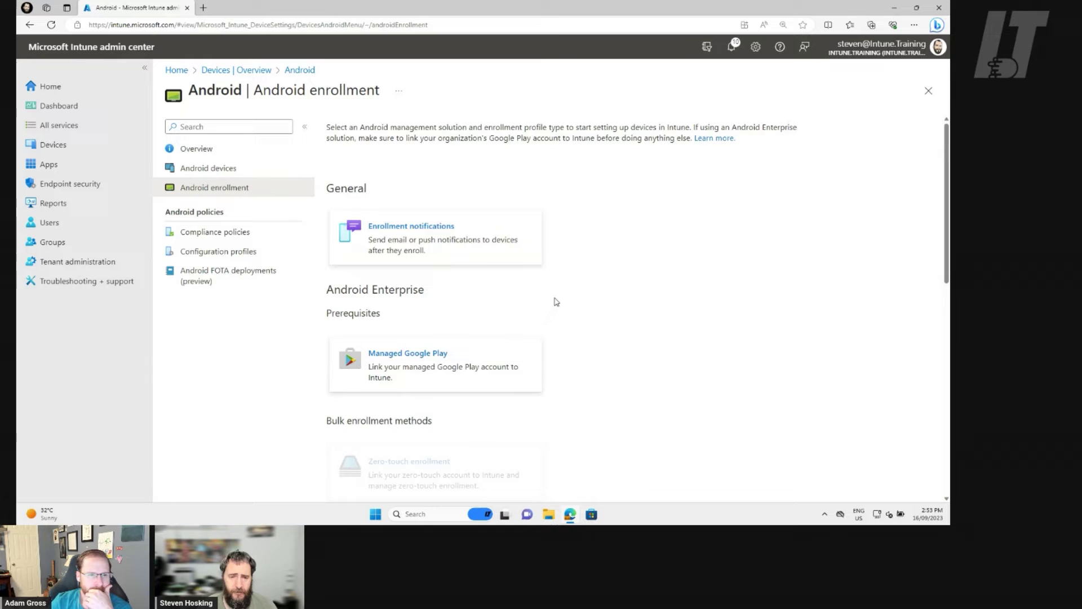
scroll(507, 316, "down", 1)
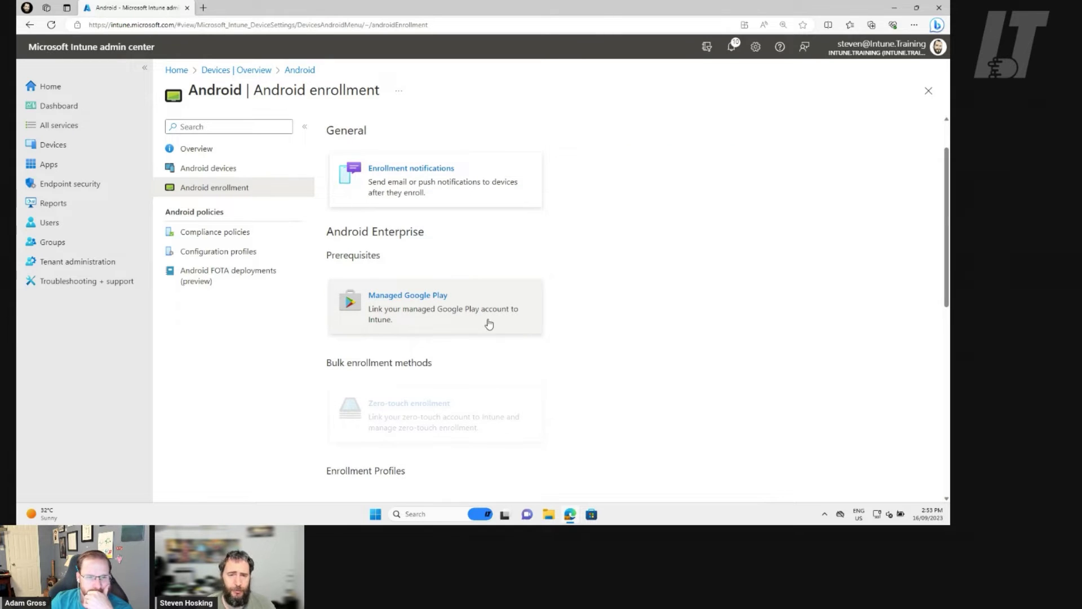
scroll(693, 325, "down", 1)
scroll(620, 316, "down", 4)
scroll(423, 225, "up", 1)
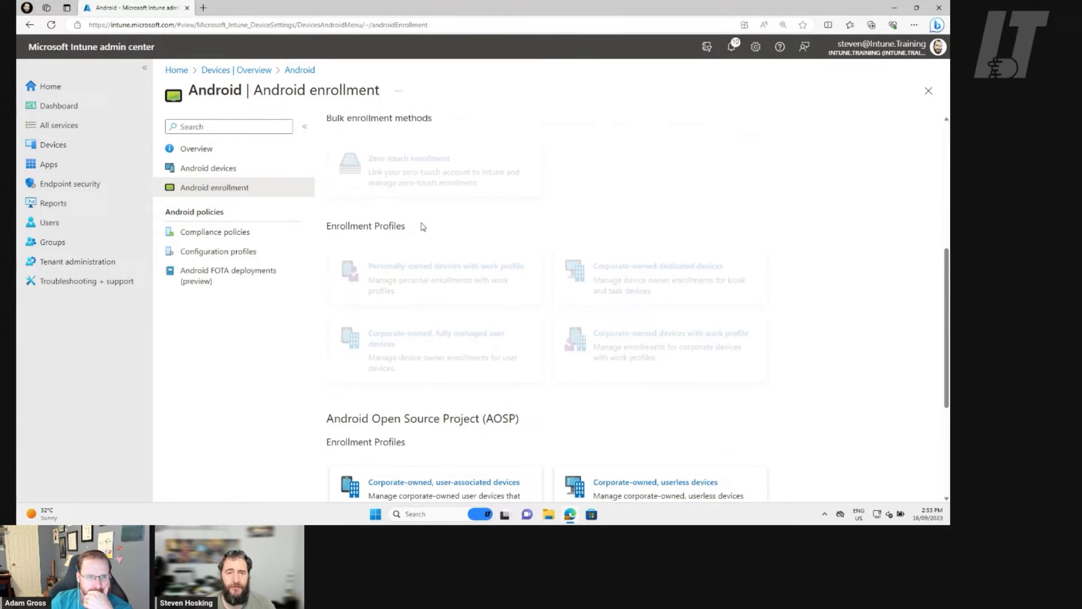
scroll(476, 301, "down", 4)
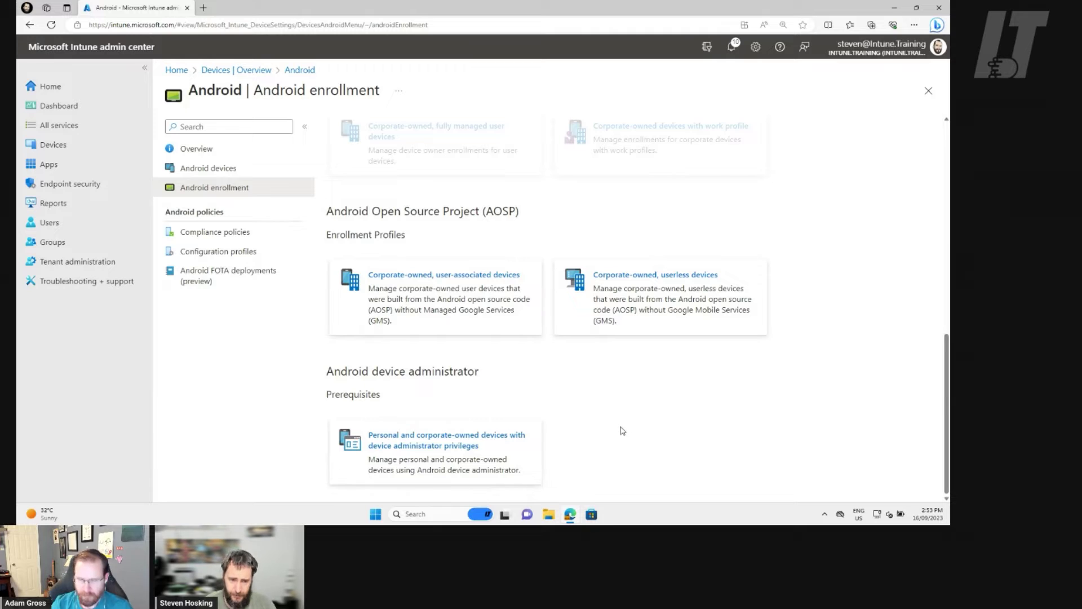
scroll(615, 434, "up", 8)
scroll(615, 435, "up", 1)
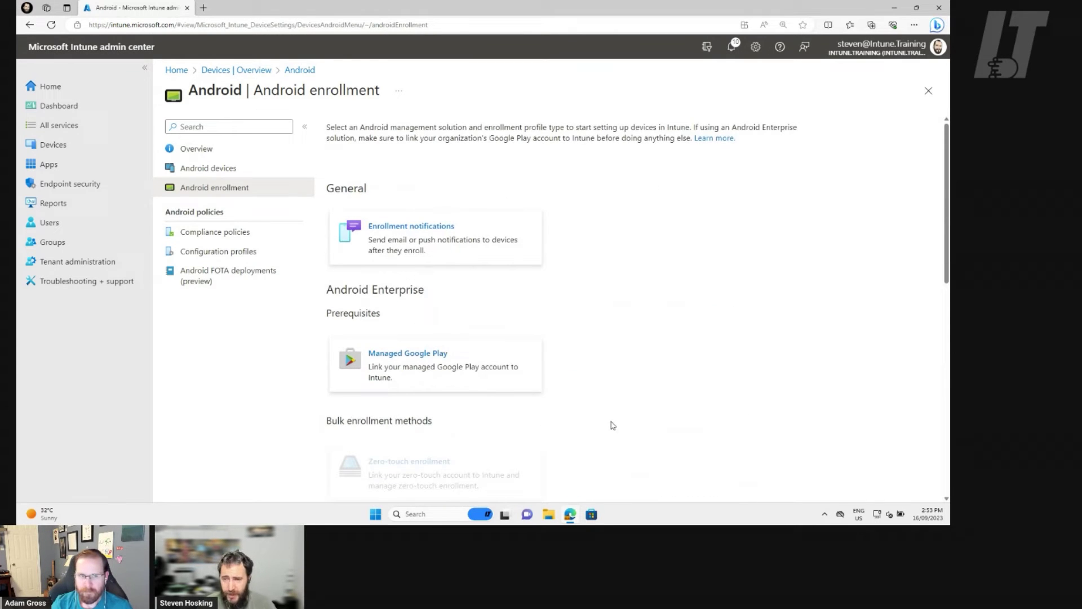
- From the Managed Google Play card, launch the Google sign-up and sign in with the work account
left_click(446, 367)
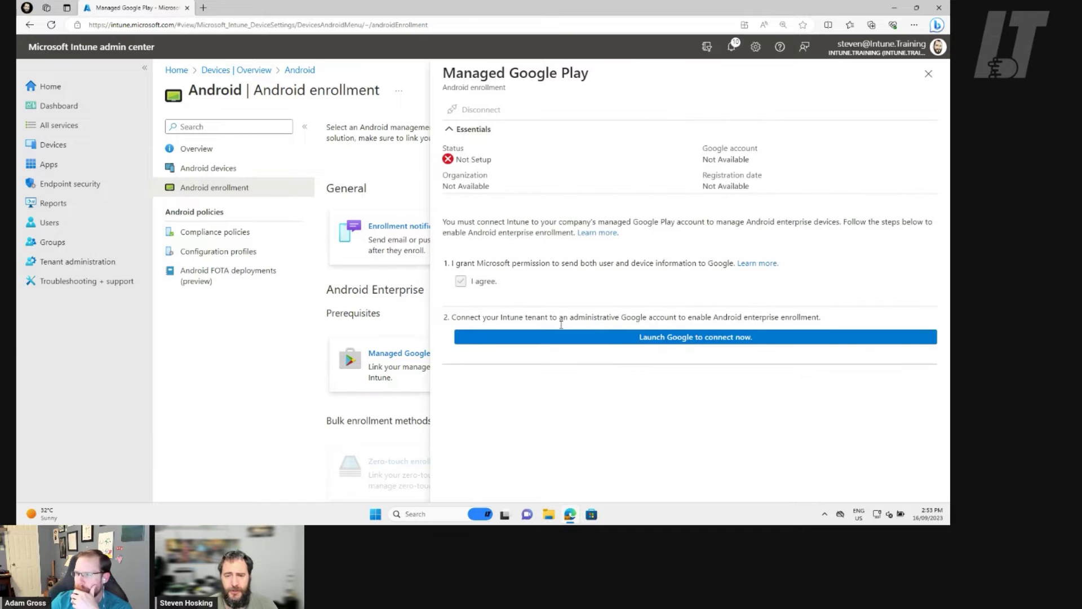
left_click(663, 344)
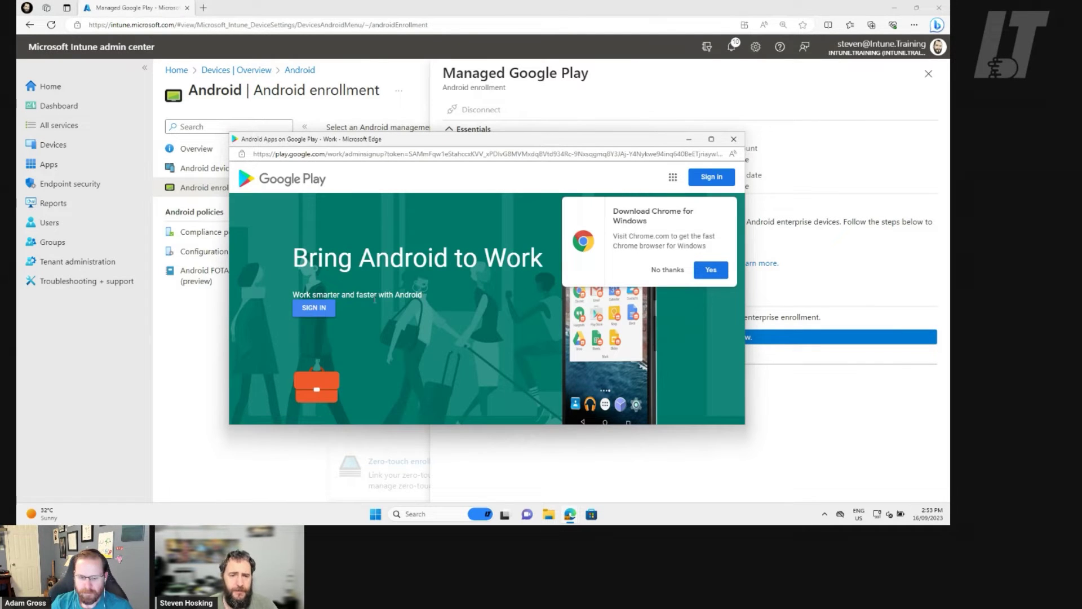
left_click(314, 308)
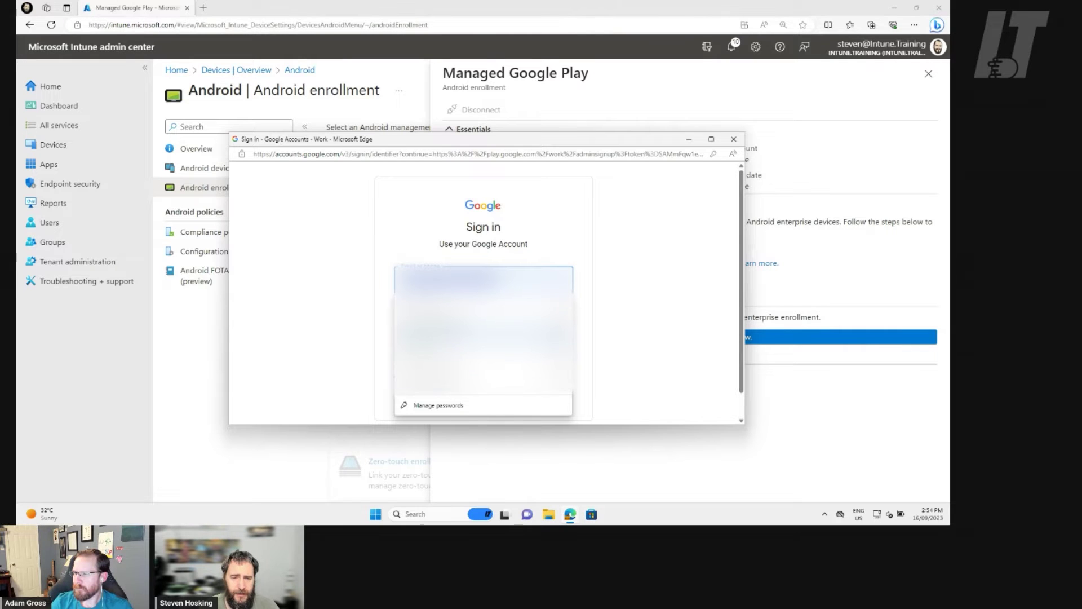
key("Return")
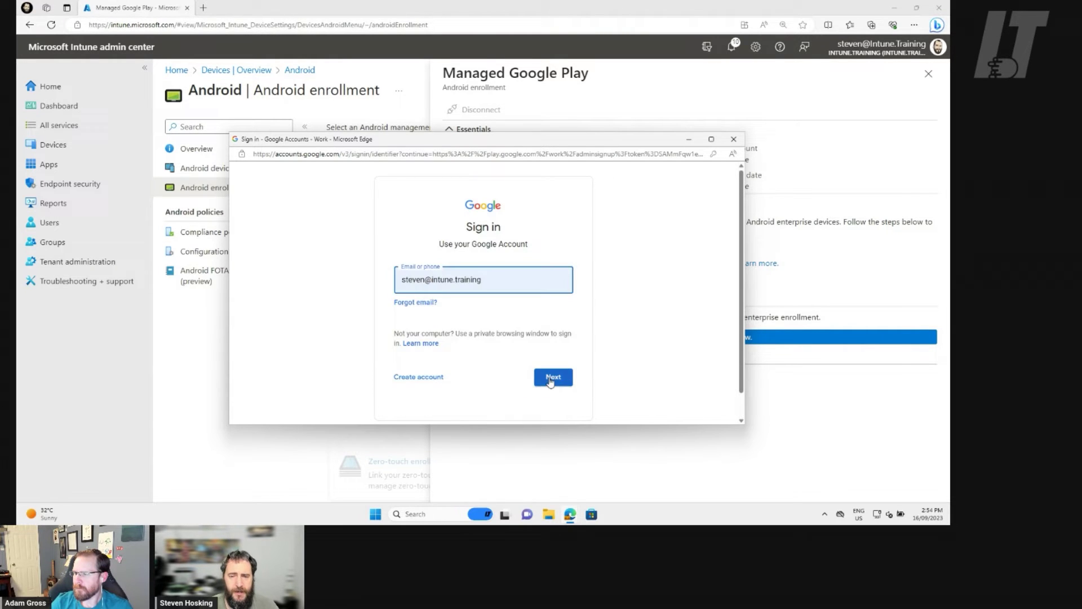
left_click(553, 376)
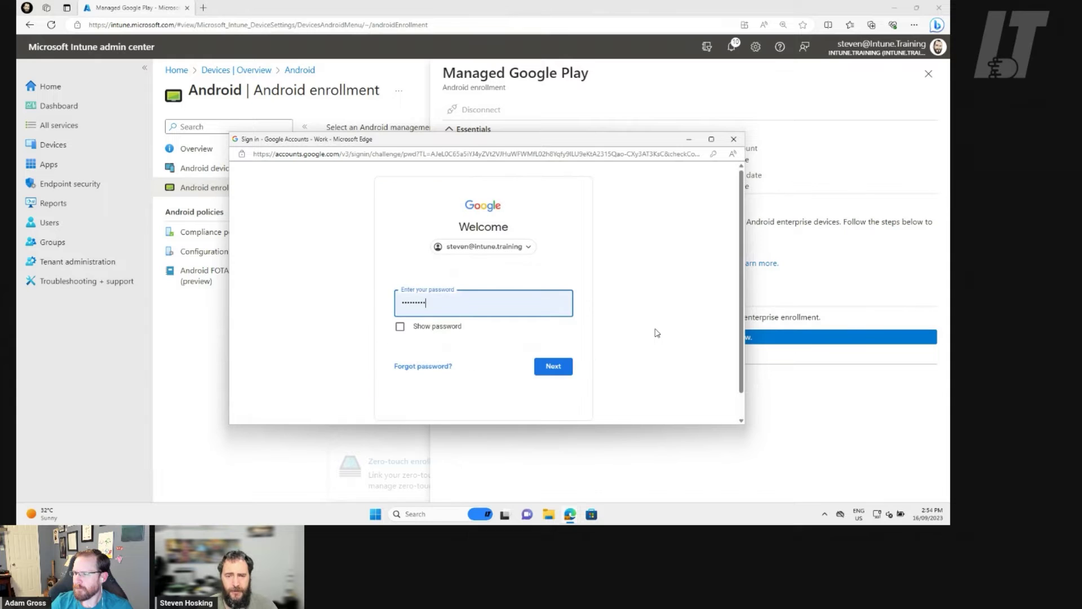
left_click(537, 368)
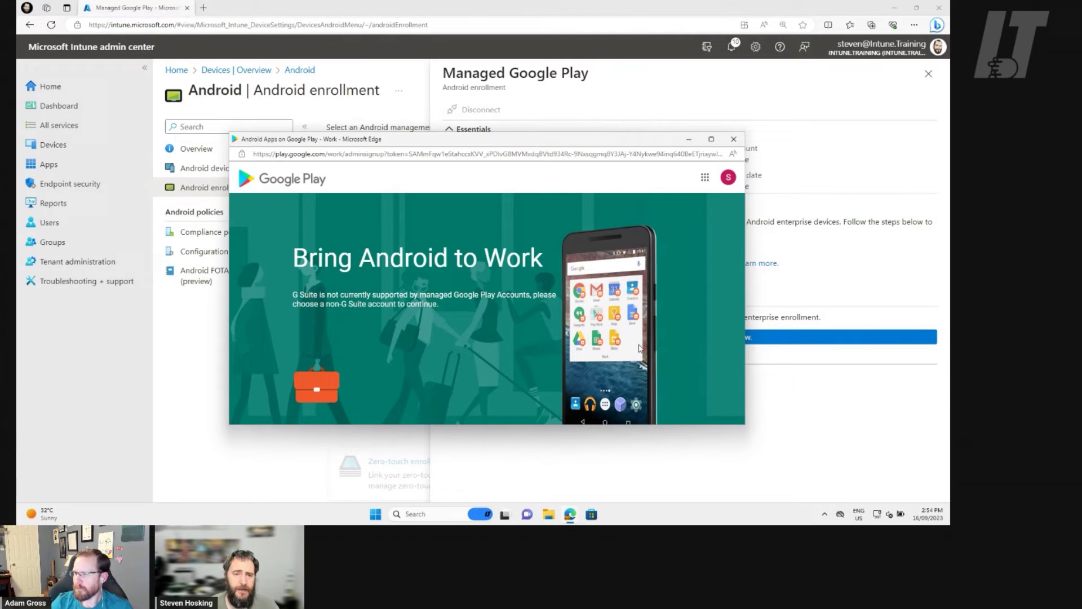
- Note that G Suite accounts are unsupported, sign out of Google, and close the error window
double_click(507, 138)
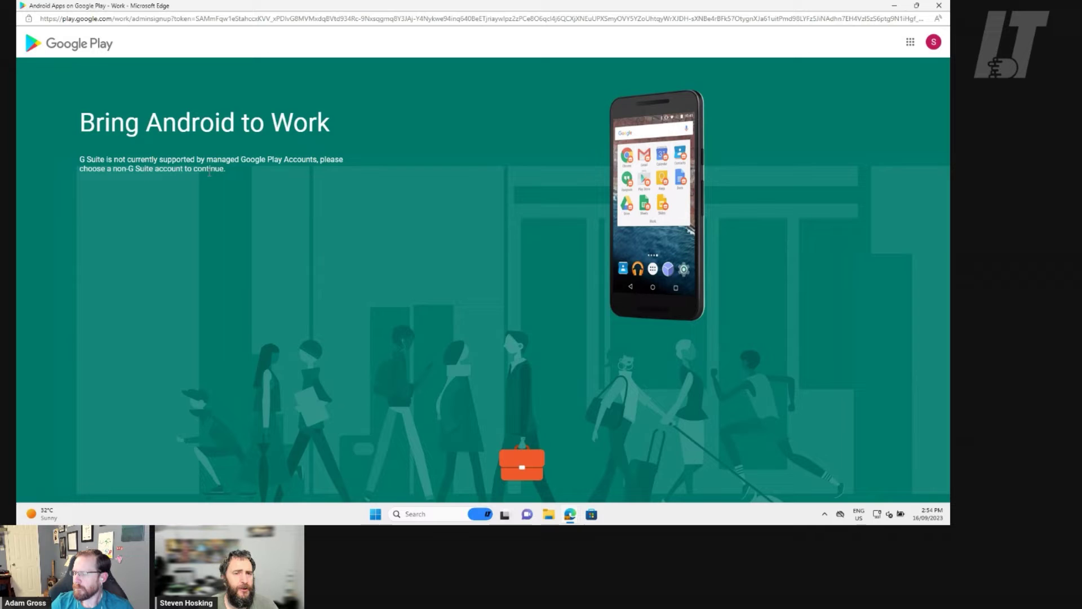
left_click_drag(239, 170, 55, 158)
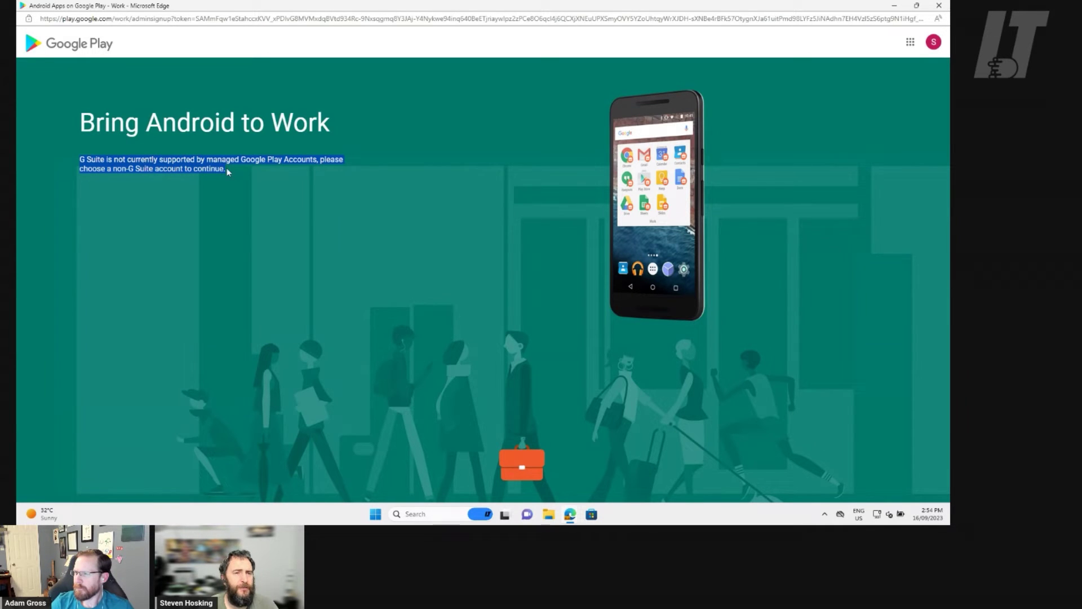
left_click(182, 180)
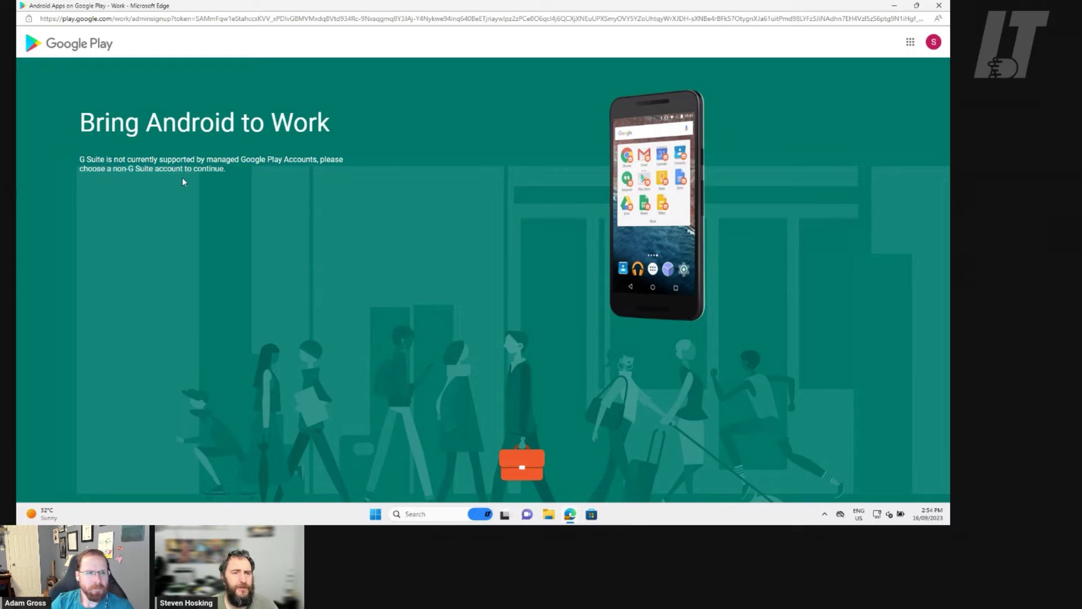
left_click(933, 42)
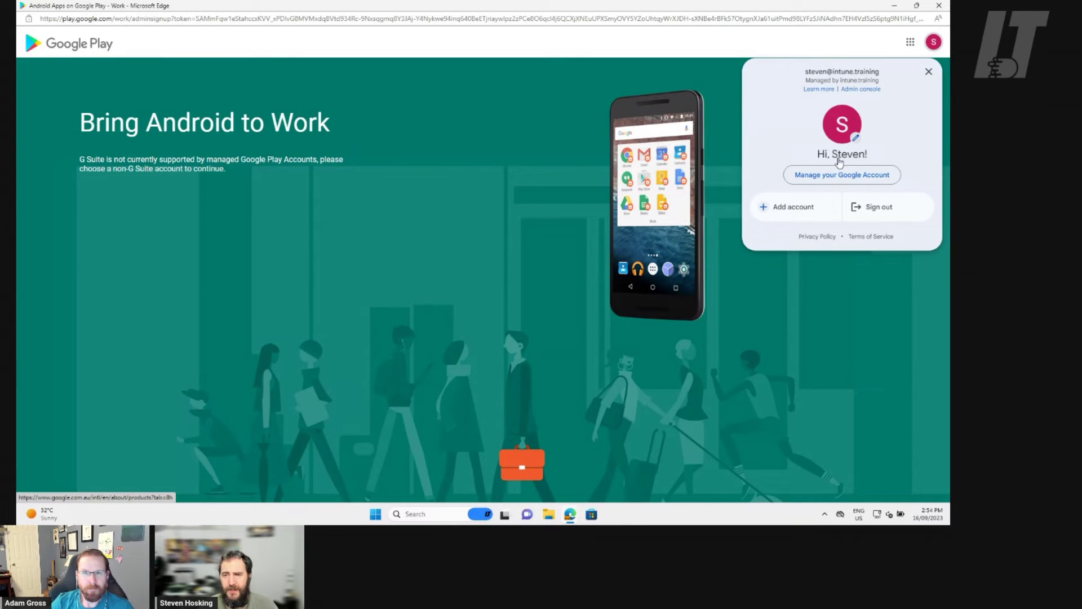
left_click(898, 210)
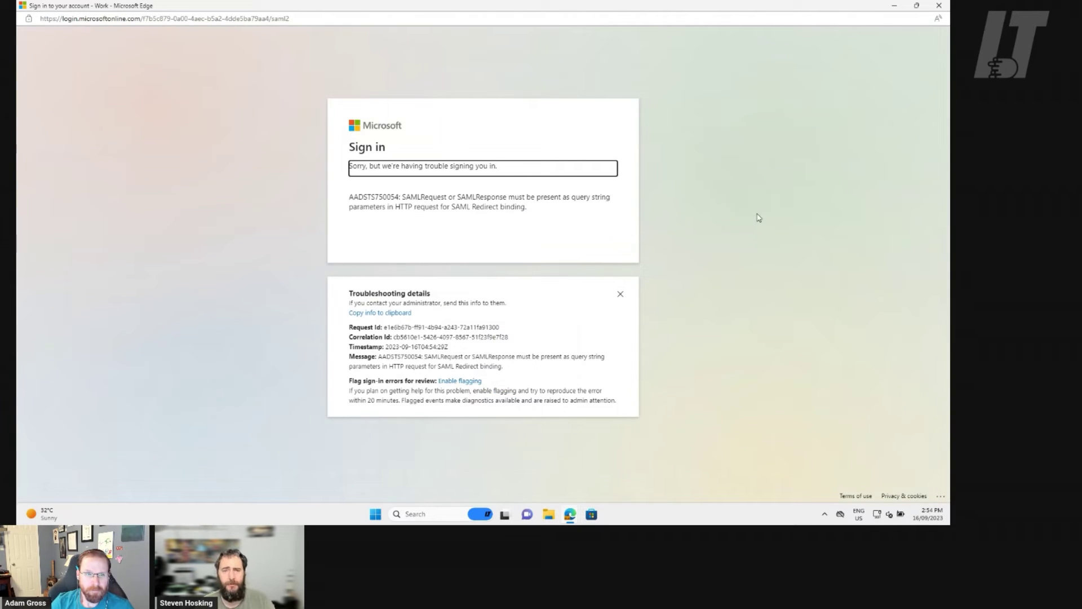
key("ctrl+w")
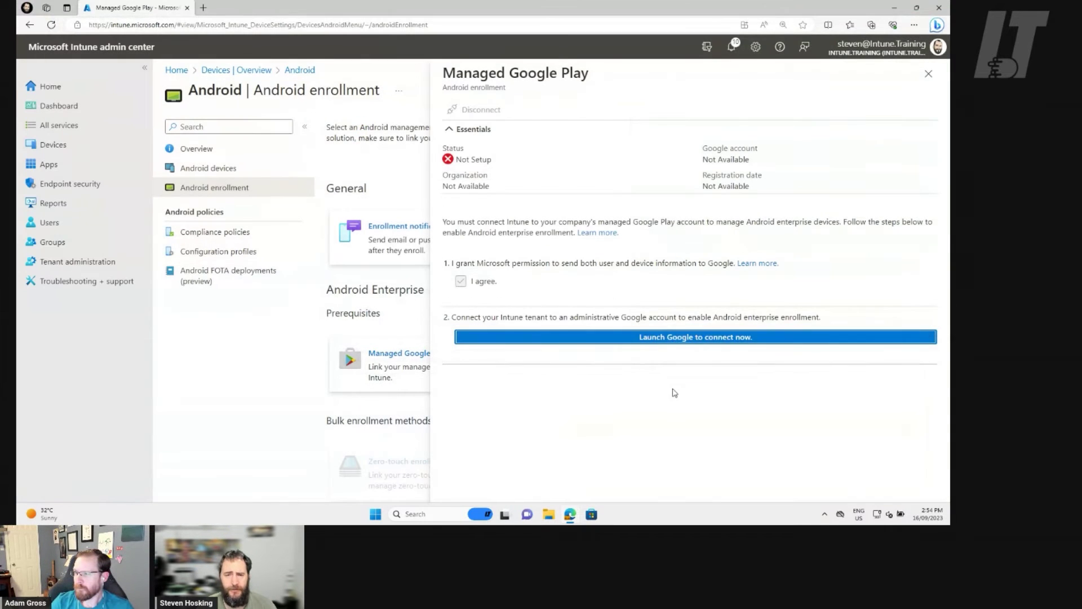
- Relaunch the Google sign-up and sign in with a separate Gmail account
left_click(682, 336)
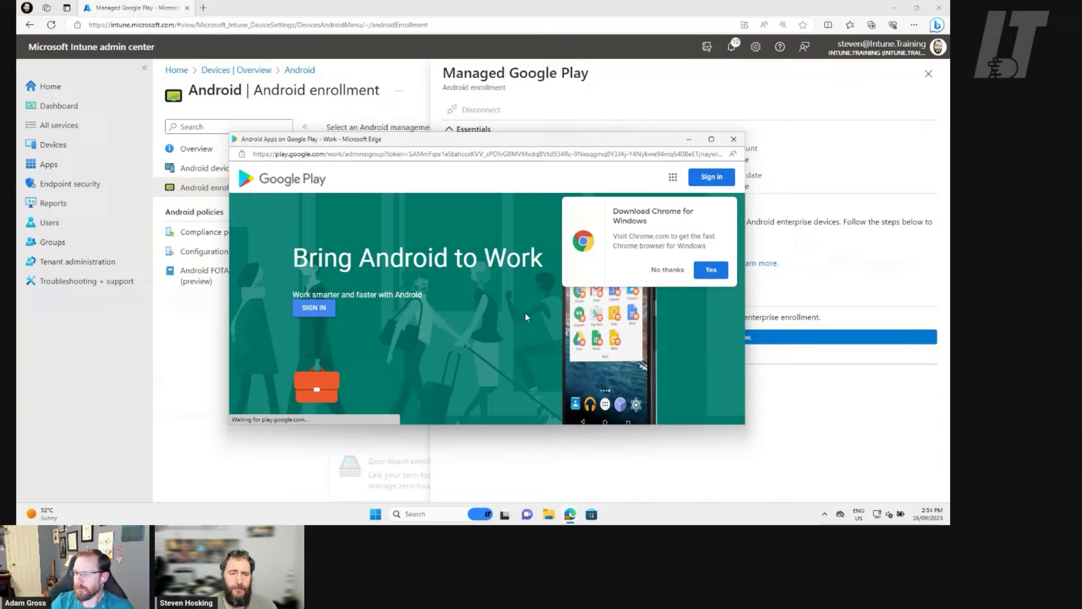
left_click(667, 270)
left_click(711, 177)
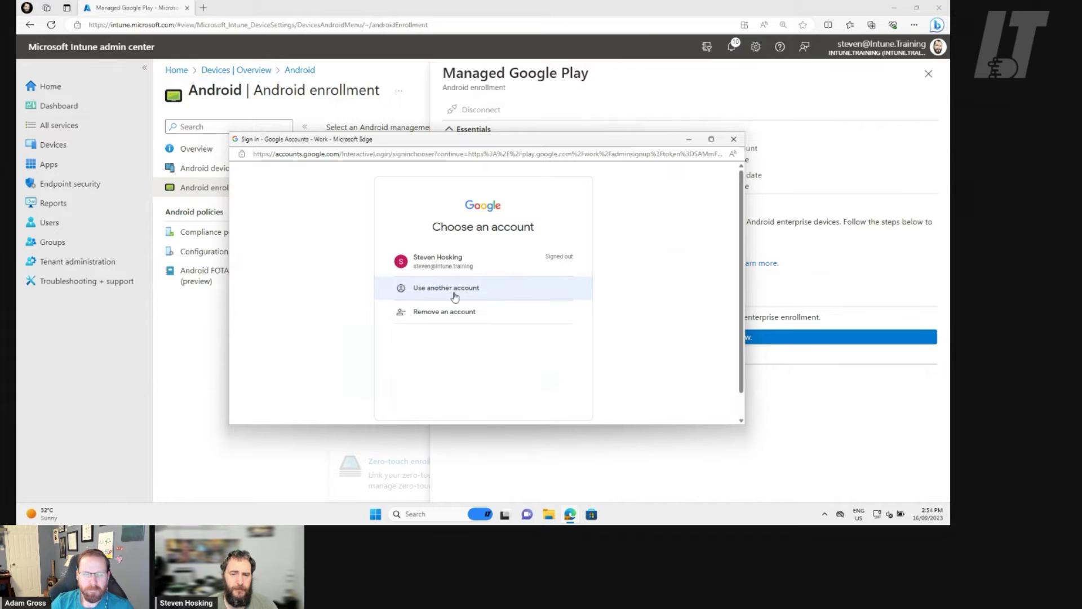
left_click(467, 296)
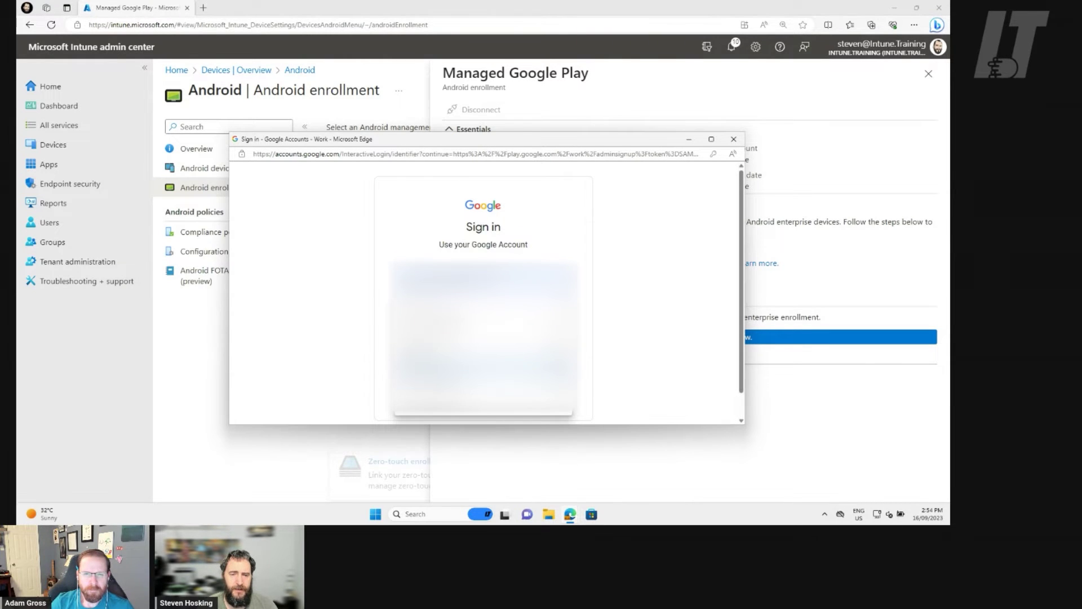
left_click(551, 374)
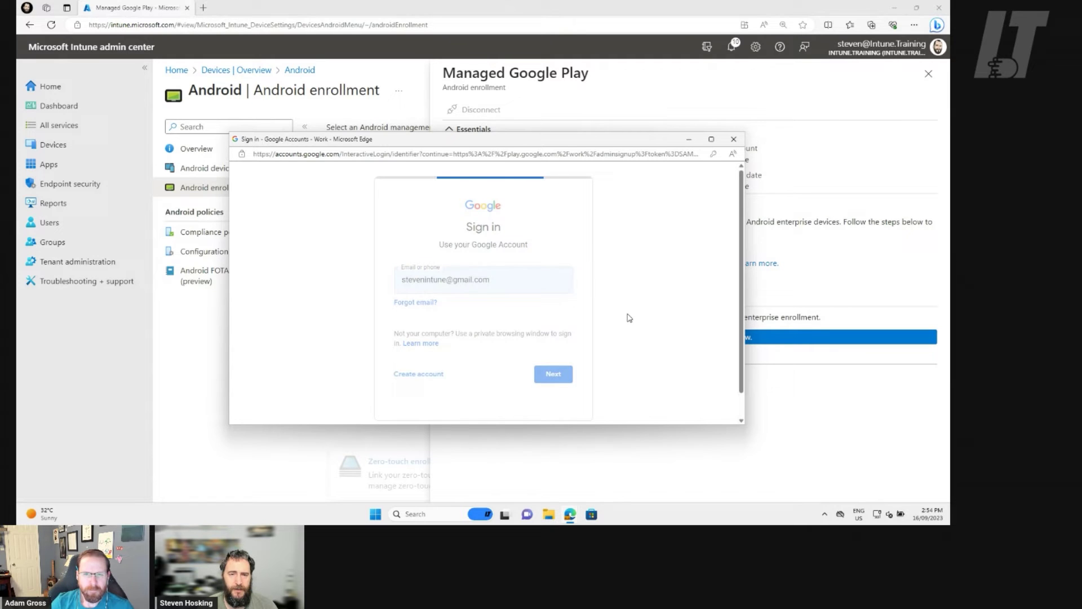
key("ctrl+v")
key("Return")
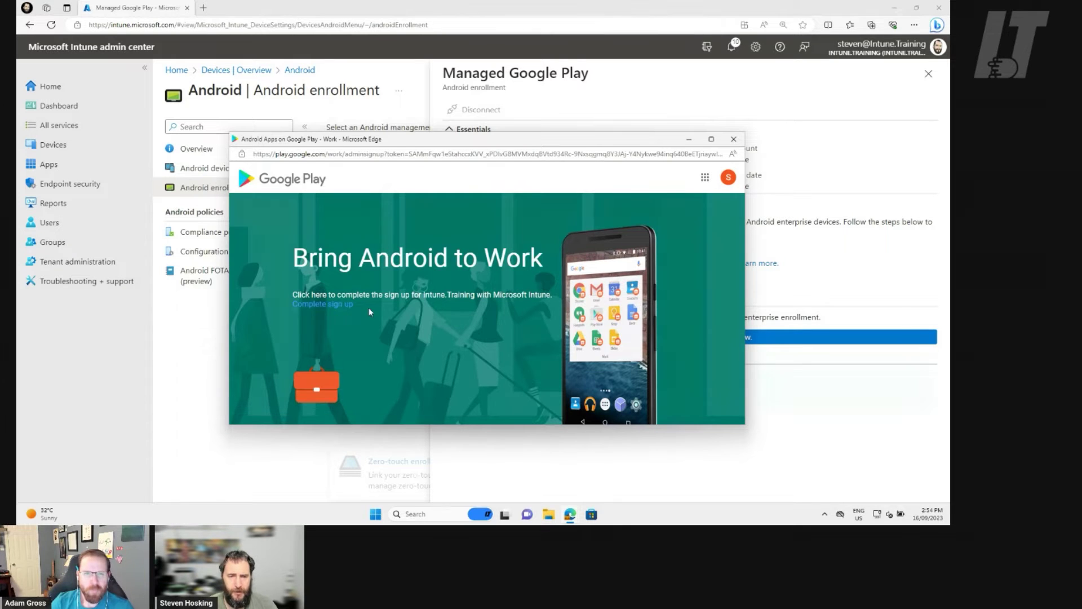
- Complete the managed Google Play sign-up for Intune.Training
mouse_move(712, 144)
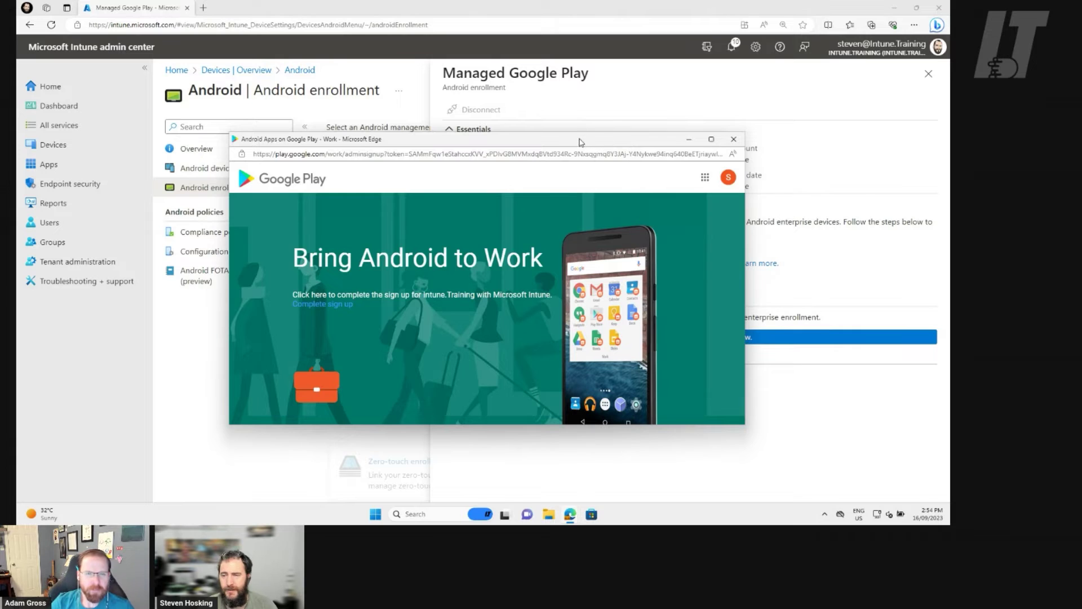
left_click_drag(580, 142, 536, 92)
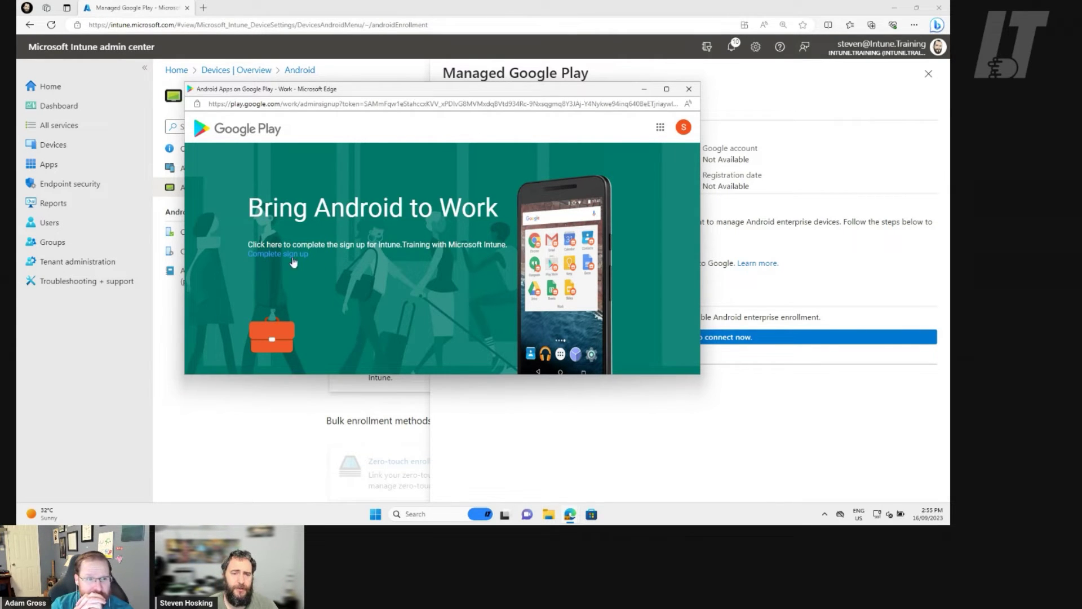
left_click(274, 255)
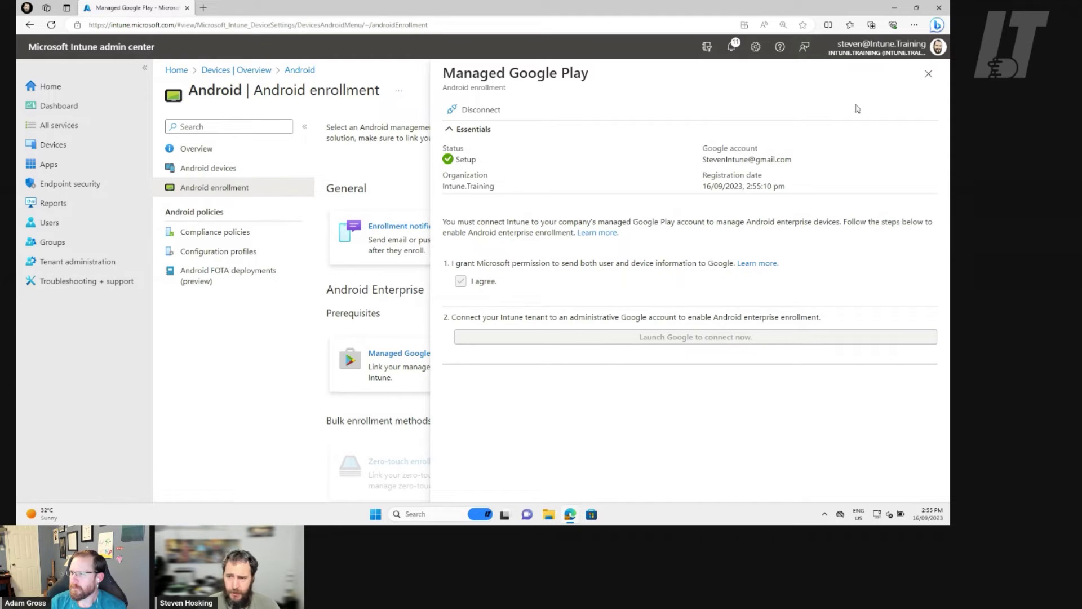
- Close the Managed Google Play connection details, now showing Setup
left_click(928, 75)
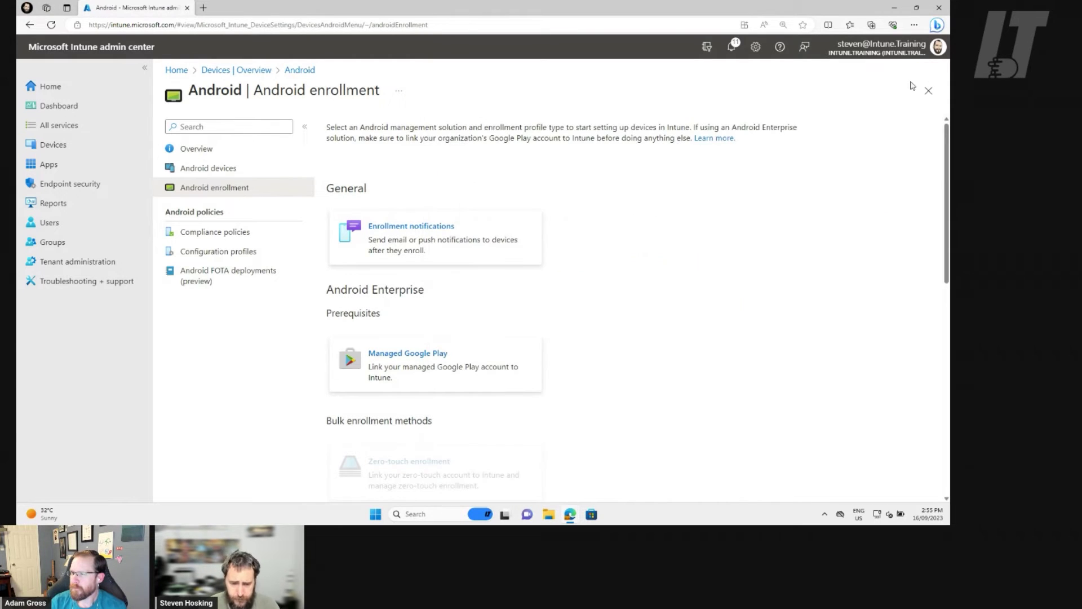
scroll(775, 210, "down", 7)
scroll(756, 262, "up", 3)
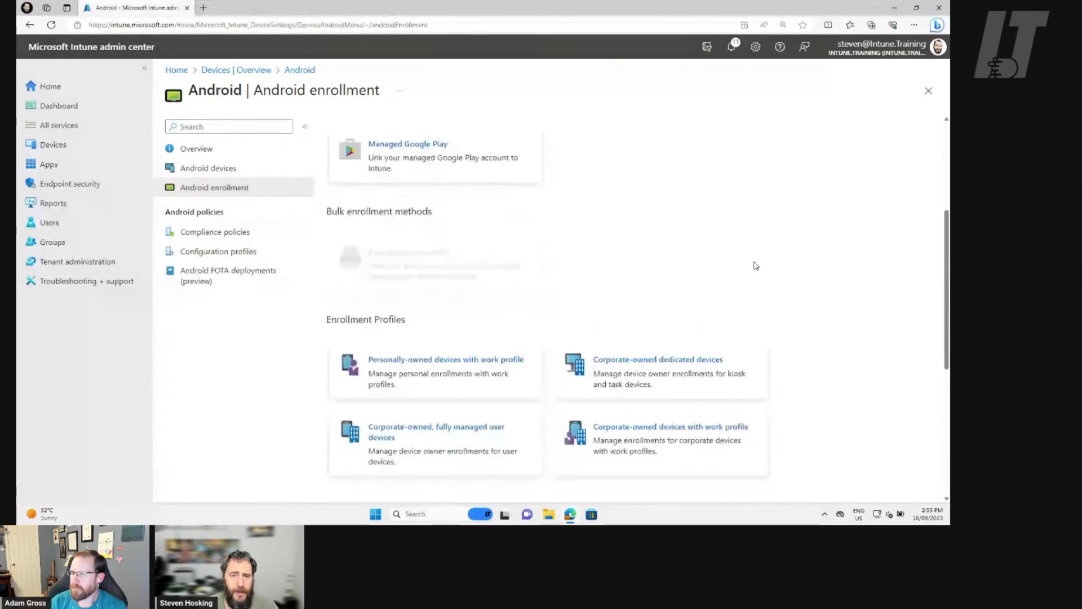
scroll(755, 266, "down", 2)
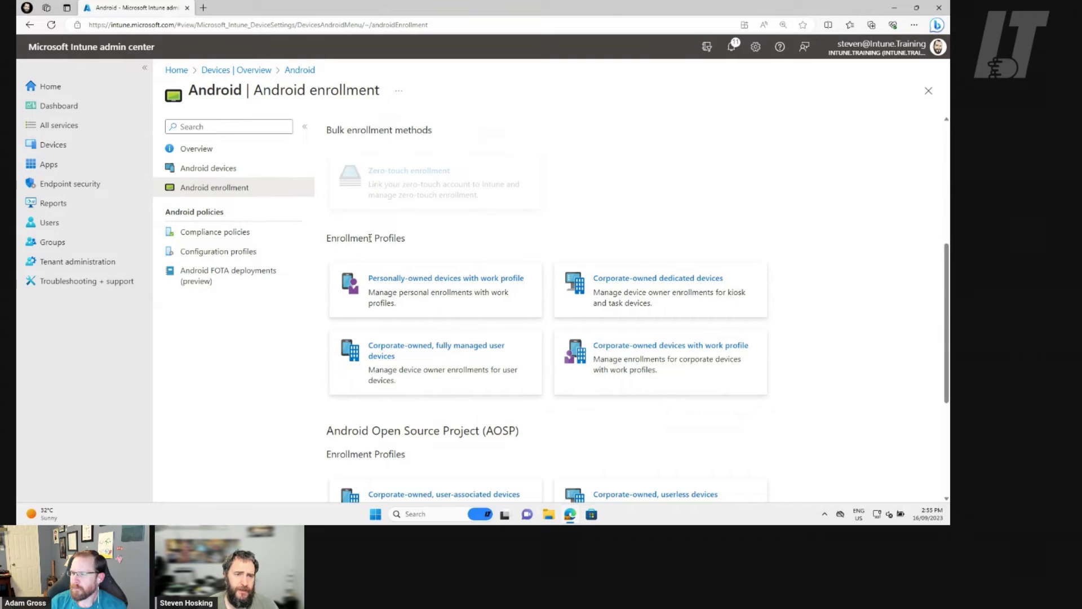
- Open Apps > Android and review the Android apps list
left_click(48, 169)
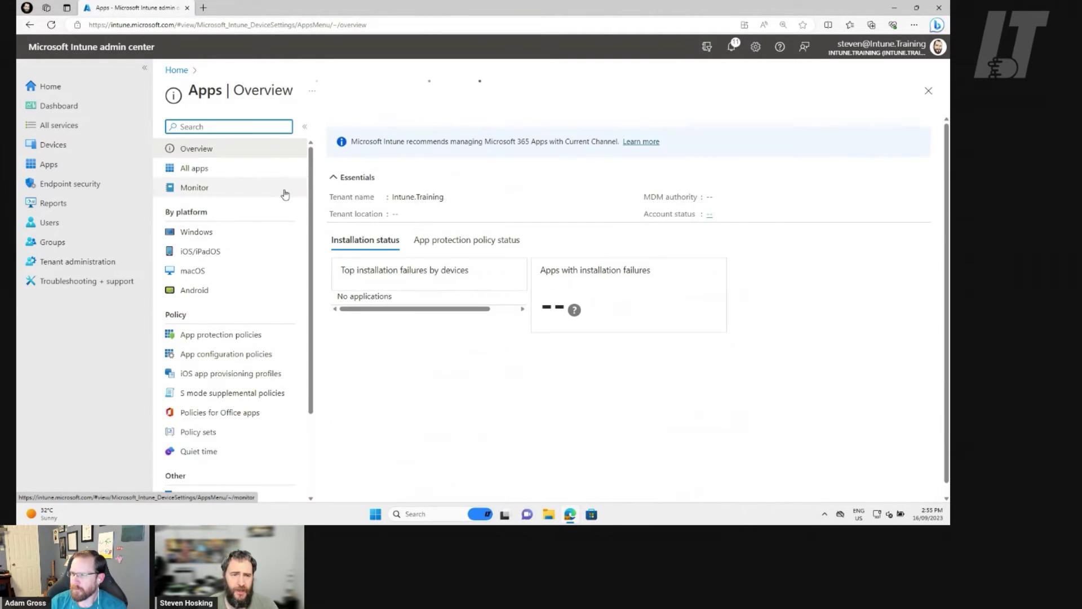
left_click(205, 298)
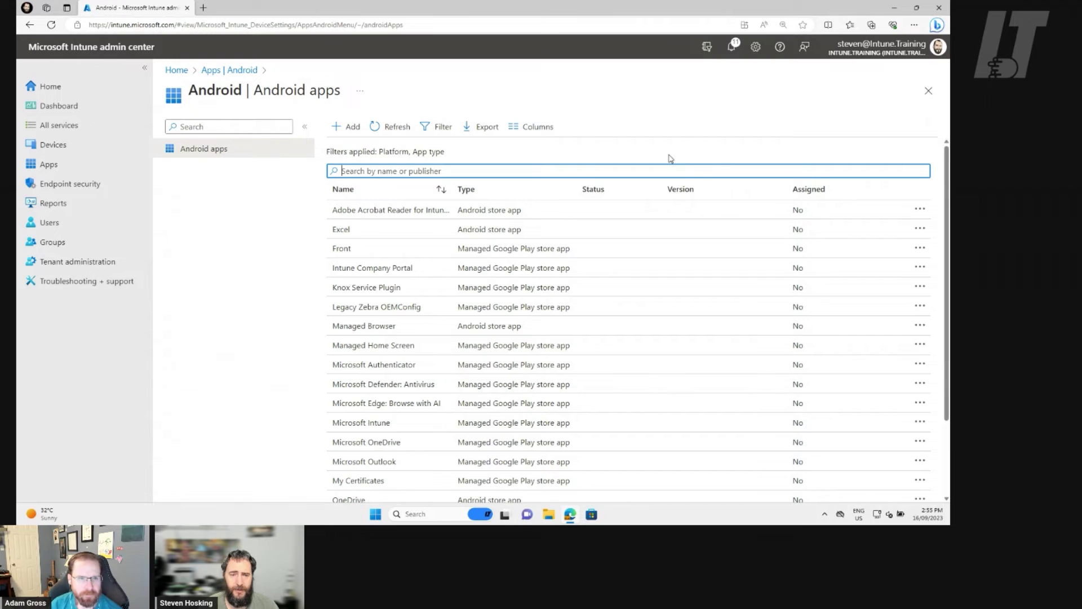
scroll(687, 158, "down", 3)
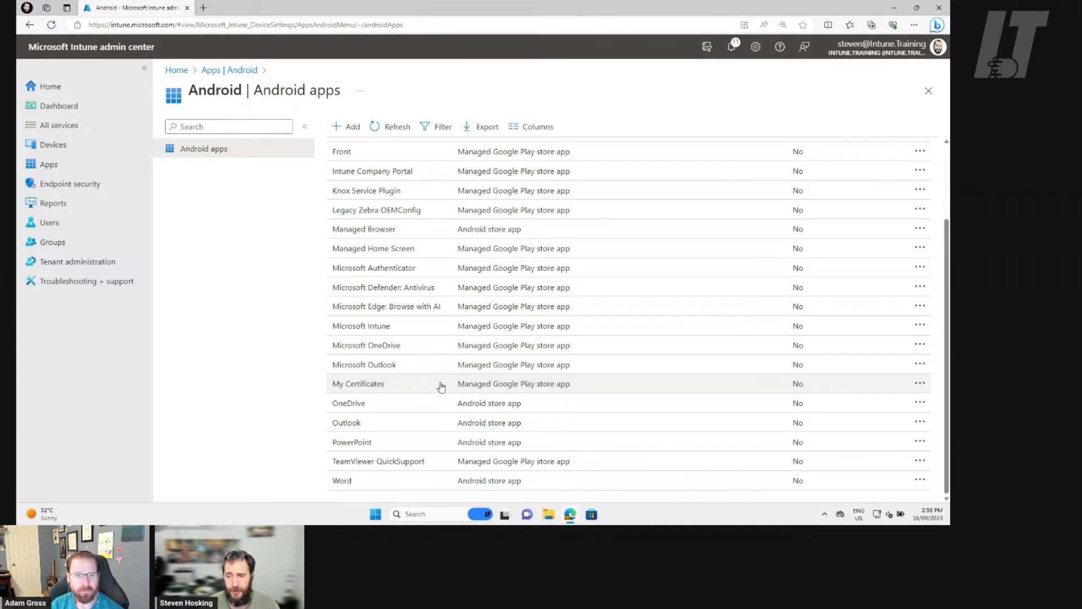
scroll(440, 386, "up", 3)
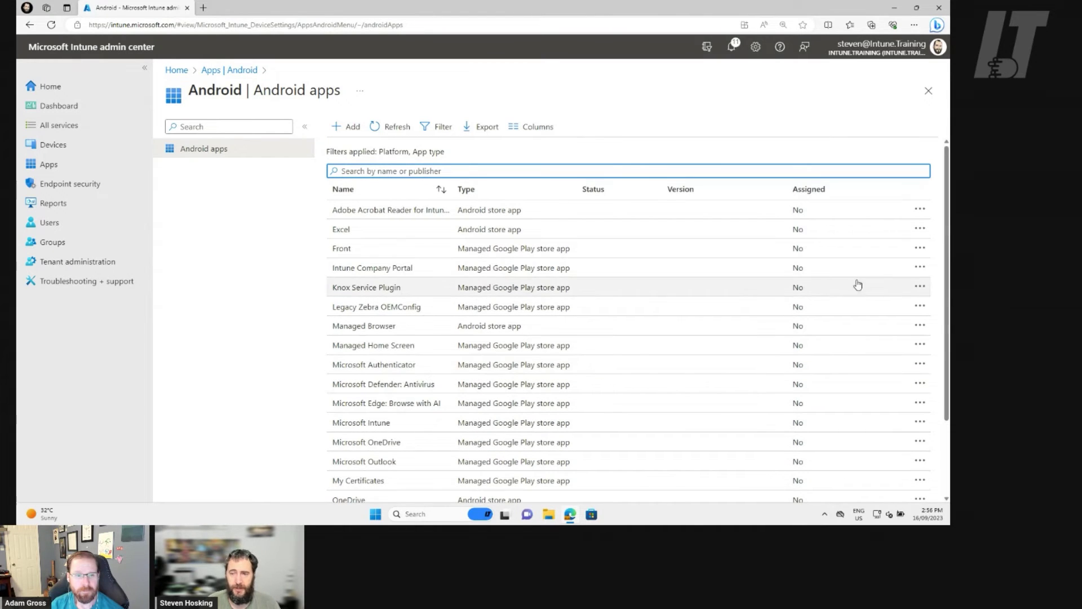
- Add a new Android app with app type Managed Google Play app
left_click(346, 127)
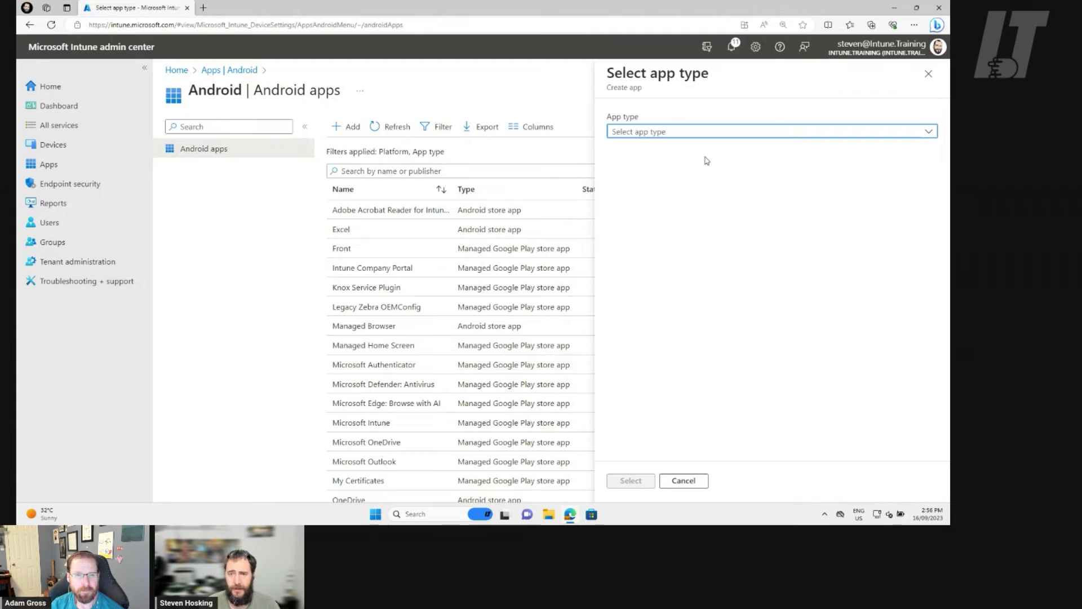
left_click(759, 128)
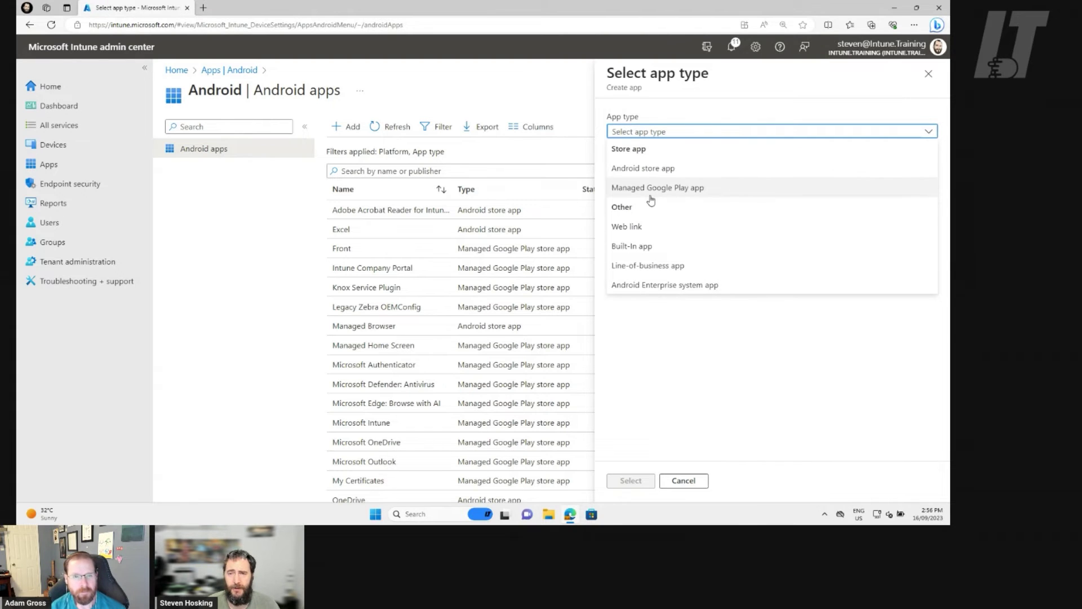
left_click(684, 188)
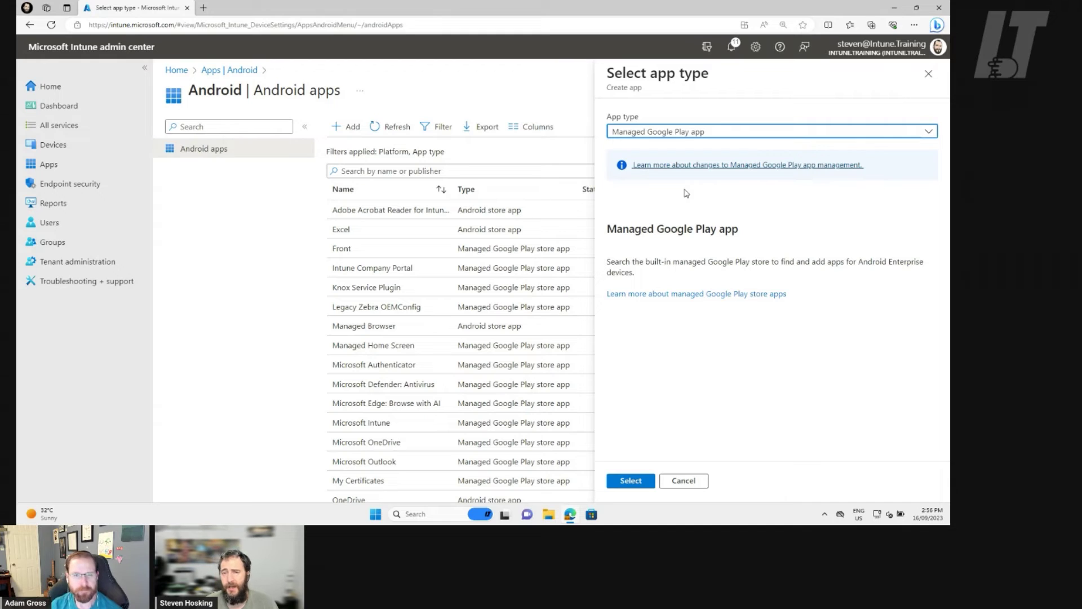
- Open the Learn more article about Managed Google Play changes in a new tab
left_click(714, 168)
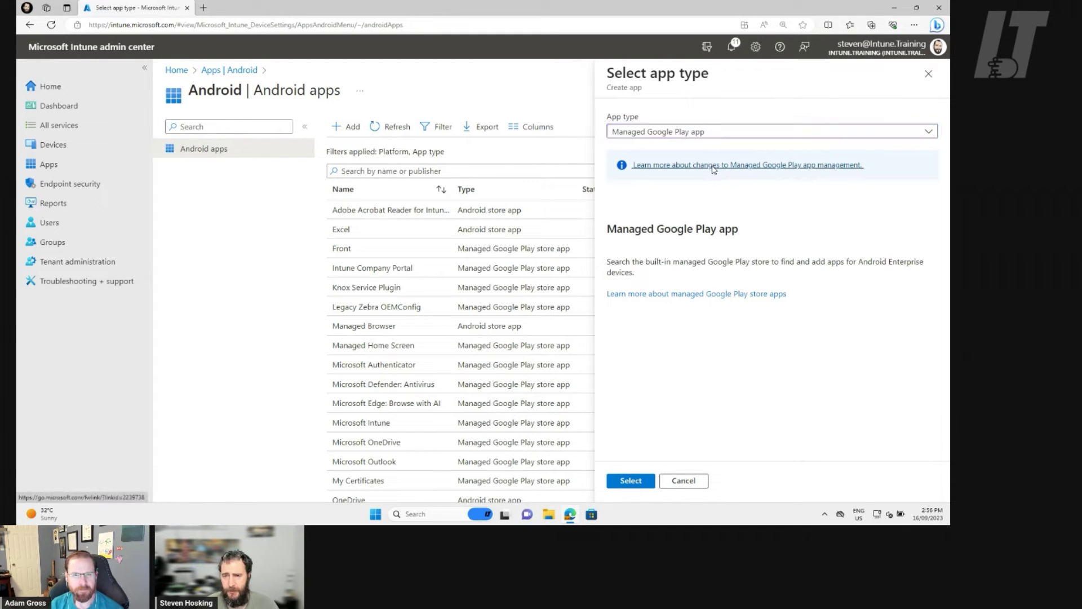
right_click(714, 168)
left_click(747, 174)
- Read the Android Management API support tip, then confirm Managed Google Play app to open the store
left_click(230, 8)
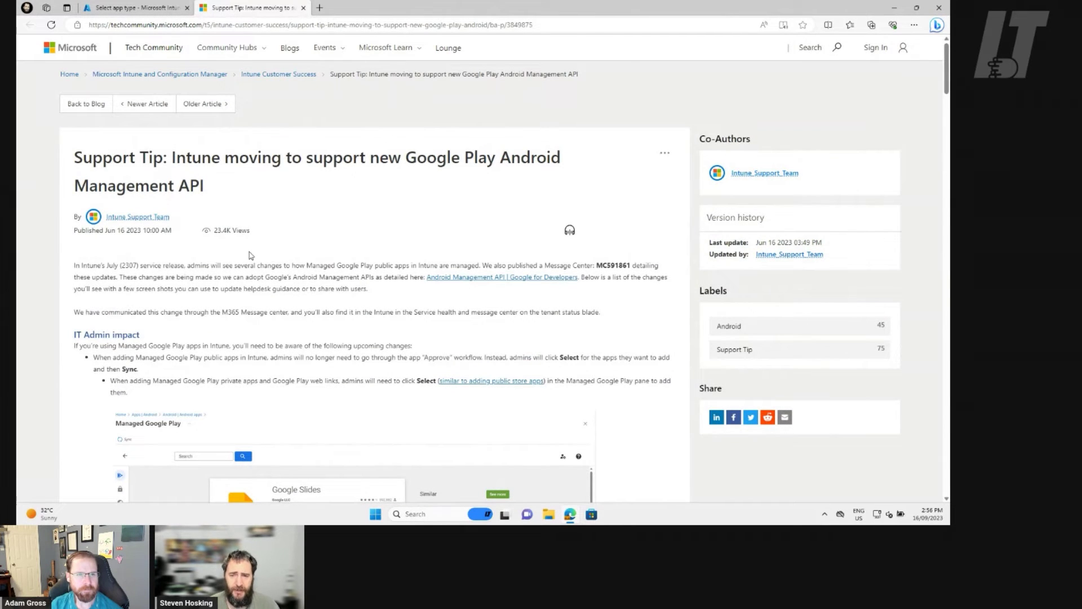
scroll(189, 302, "down", 2)
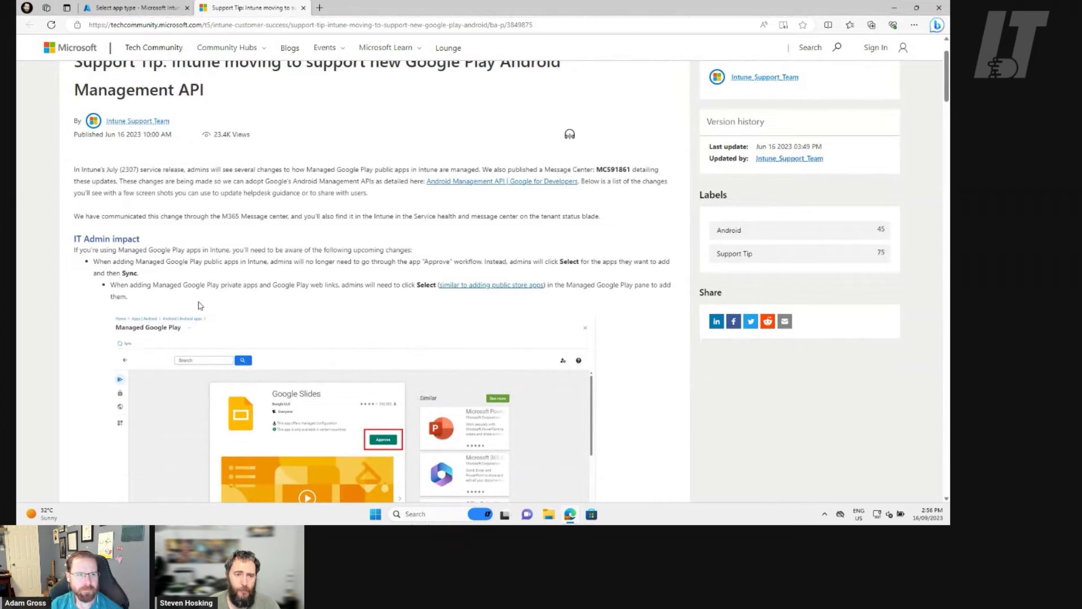
scroll(200, 305, "down", 10)
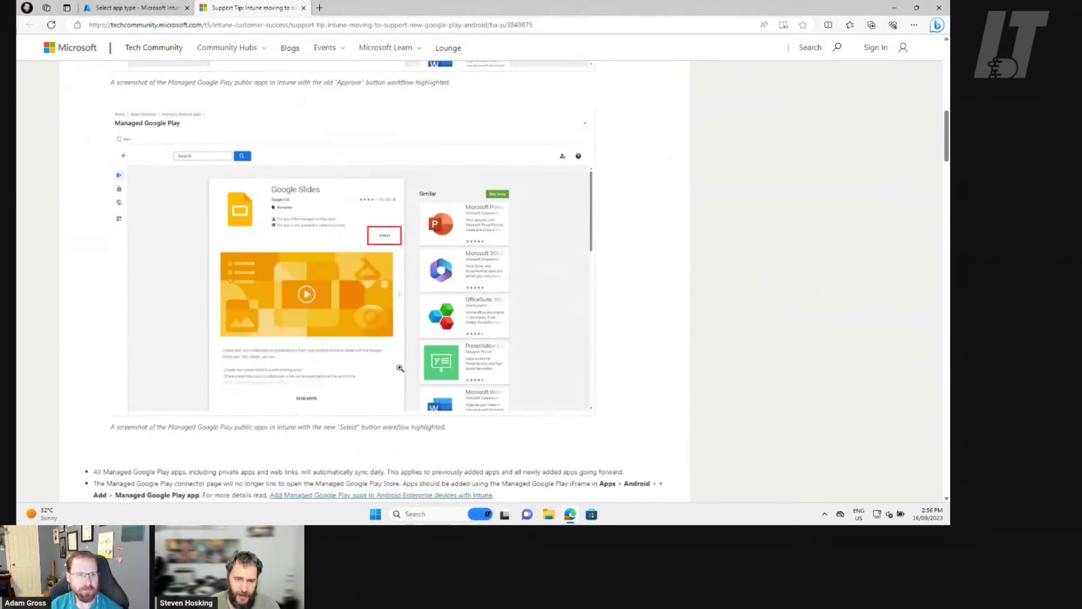
scroll(399, 368, "down", 3)
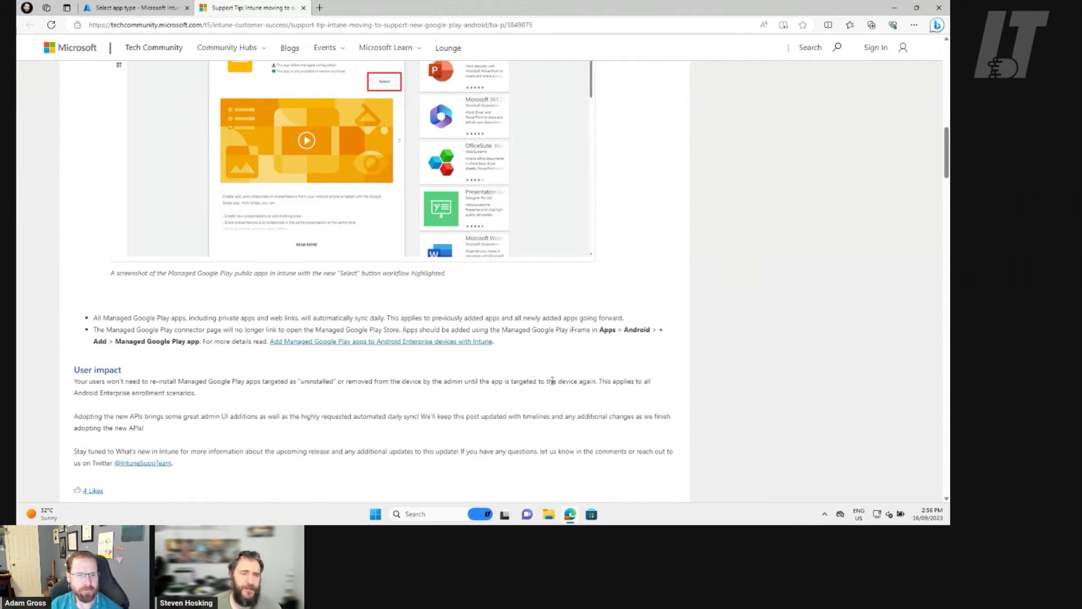
scroll(633, 372, "up", 1)
scroll(633, 372, "up", 15)
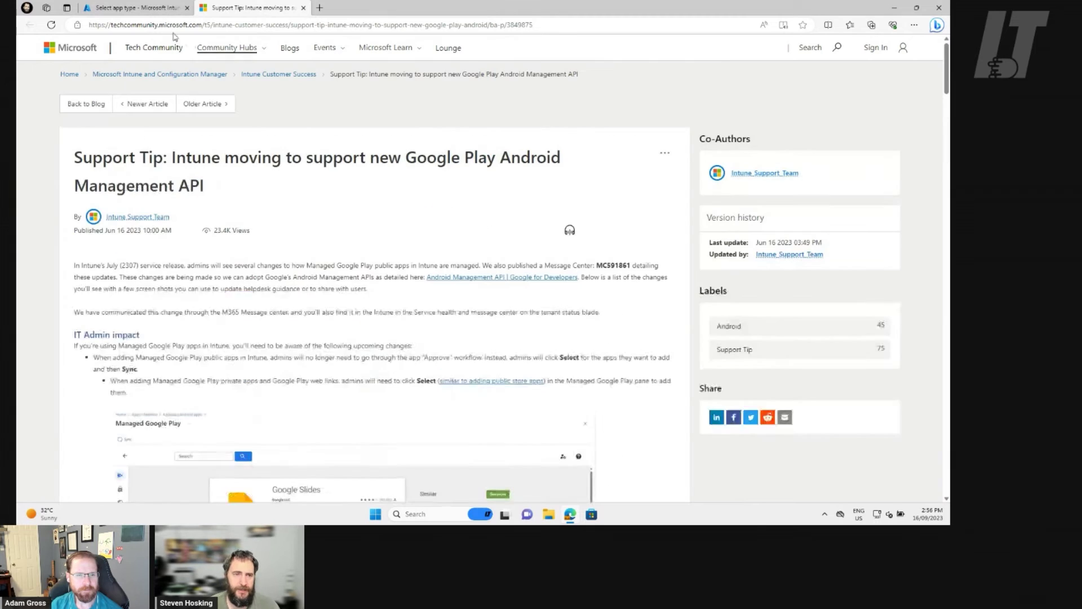
left_click(146, 9)
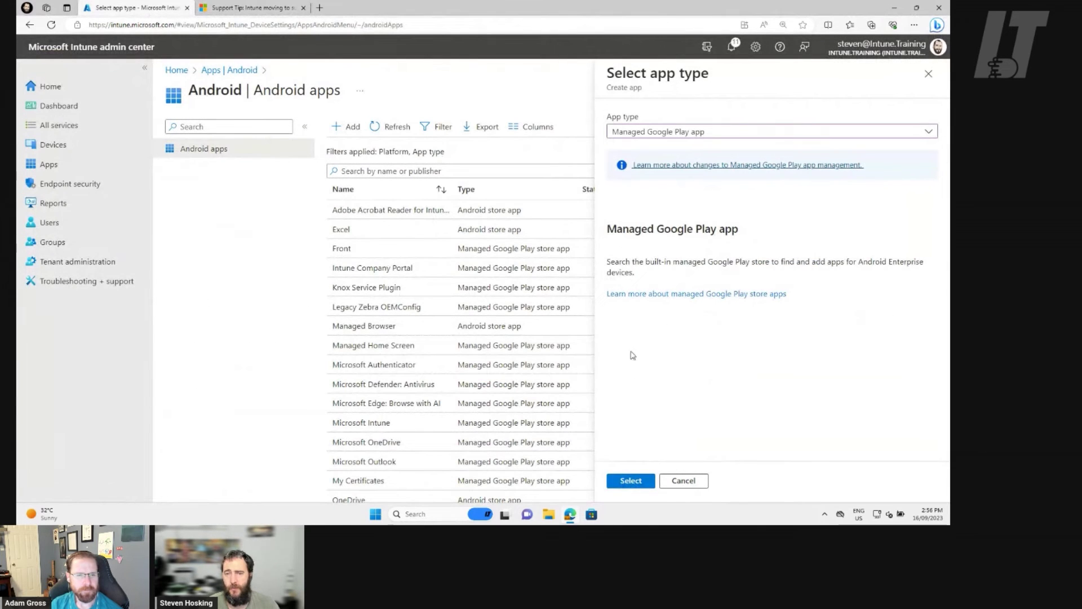
left_click(631, 481)
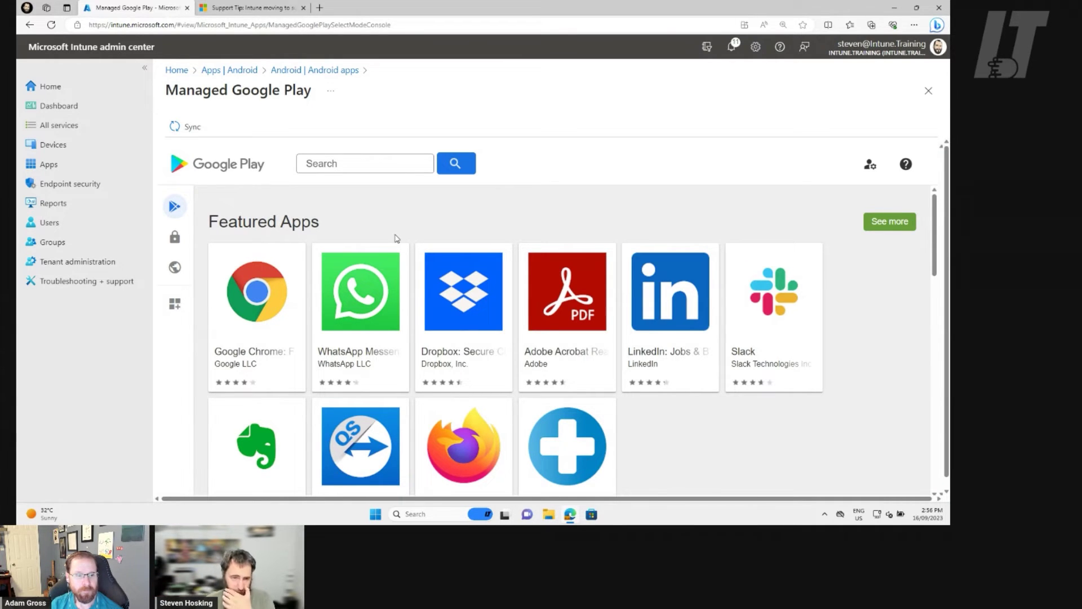
- Check the Private apps page, then return to searching the Play Store
left_click(180, 240)
left_click(176, 211)
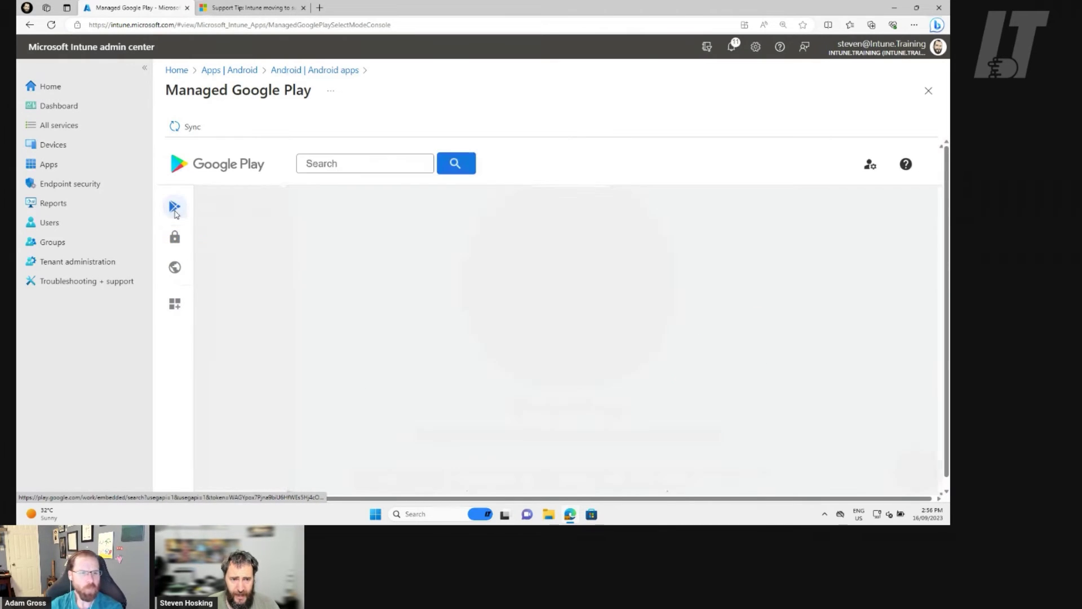
scroll(865, 329, "down", 6)
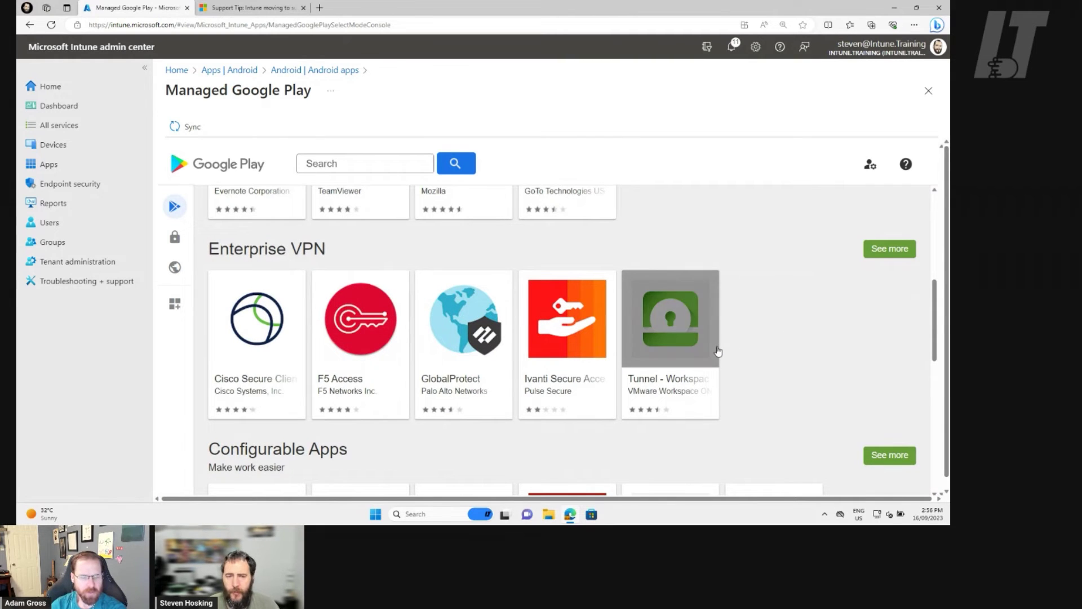
scroll(778, 324, "up", 5)
scroll(782, 325, "down", 5)
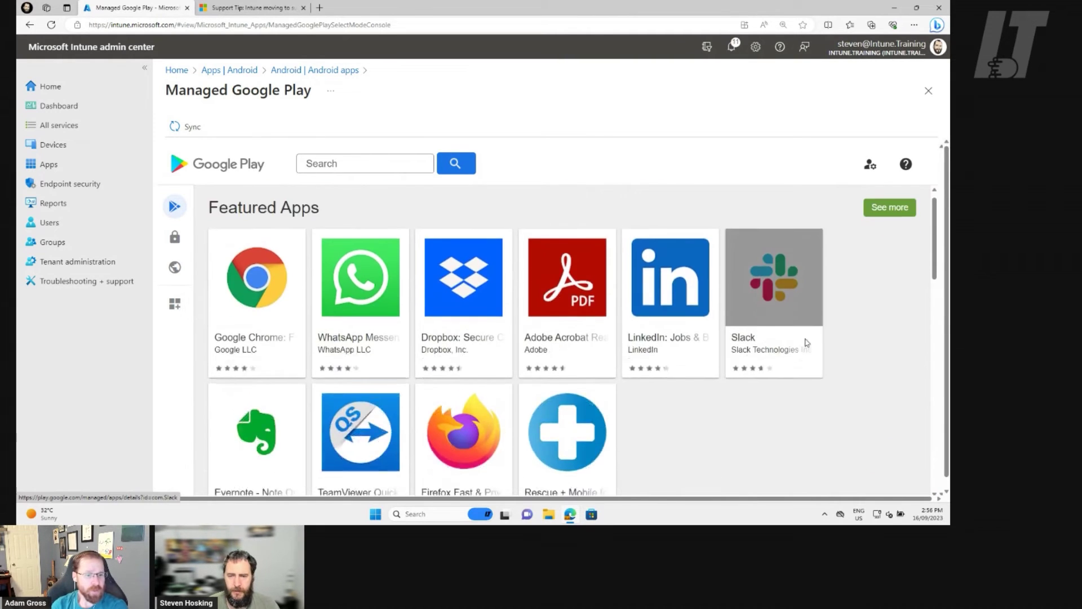
- Open the full Enterprise VPN collection and glance at the organization details
left_click(786, 304)
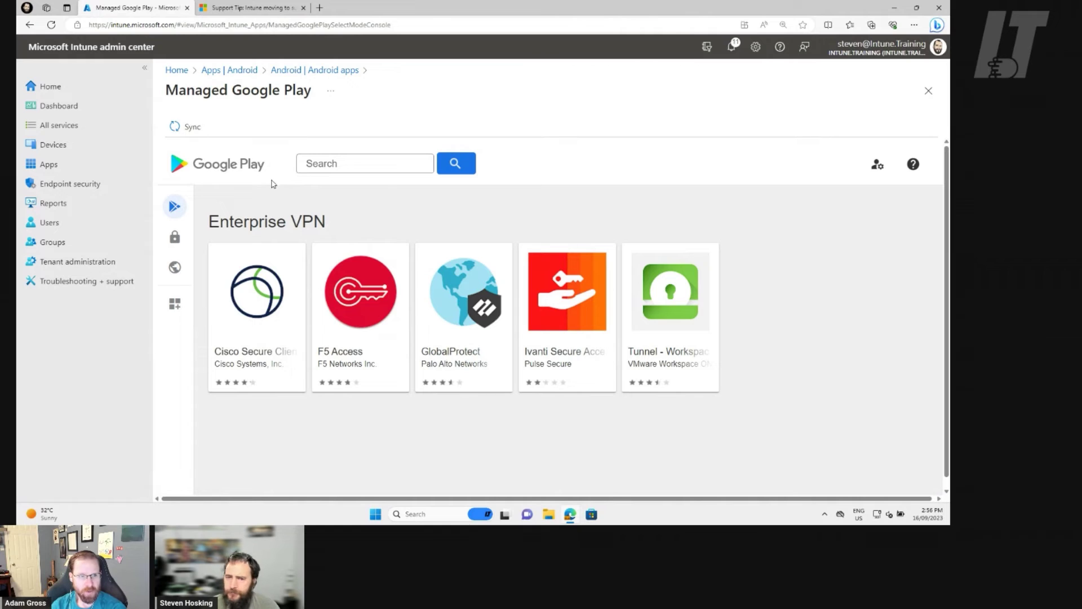
mouse_move(178, 222)
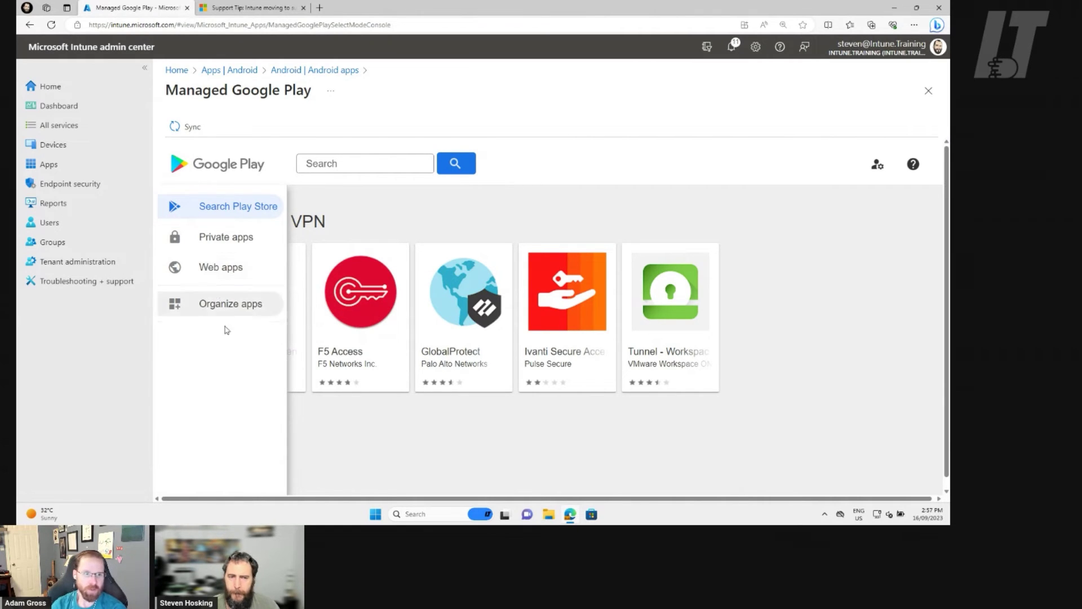
left_click(877, 165)
left_click(662, 217)
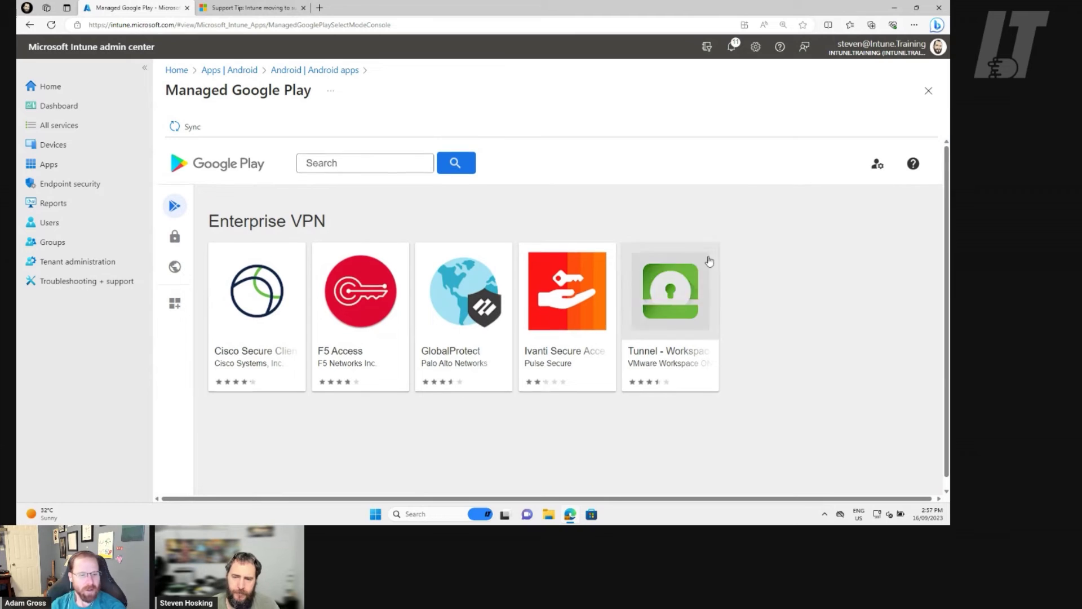
- Return to the store home and scroll down to the Cisco card among Enterprise VPN apps
key("alt+Left")
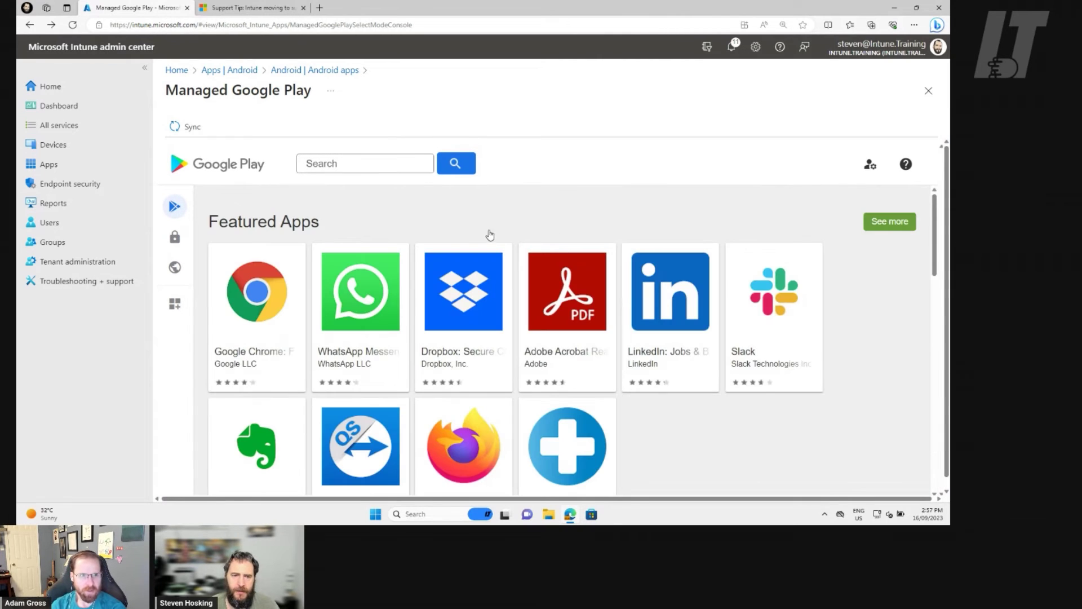
scroll(837, 304, "down", 2)
scroll(841, 315, "down", 12)
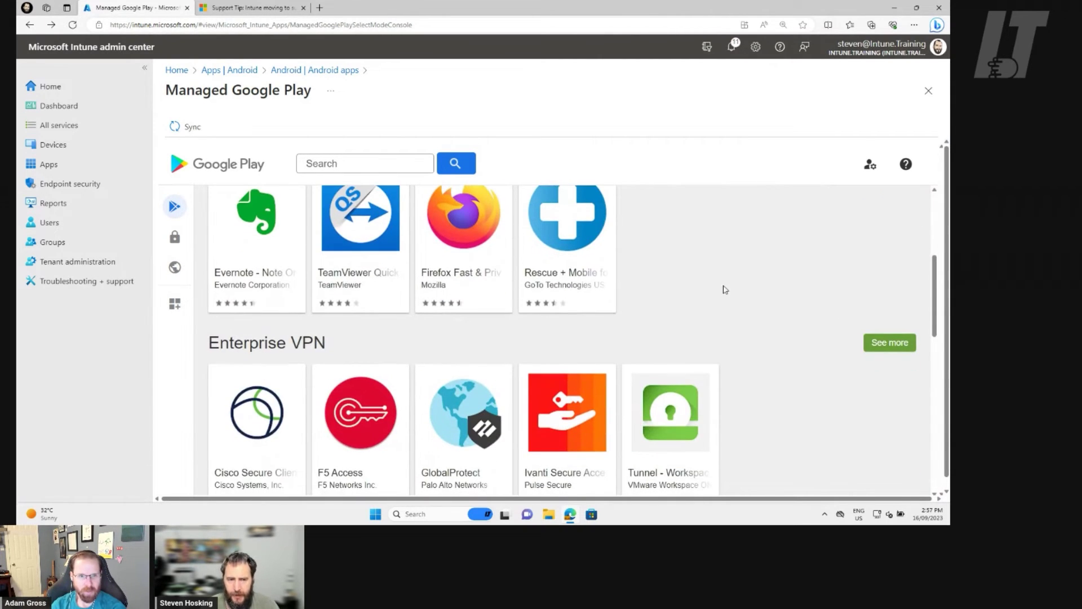
scroll(845, 321, "down", 2)
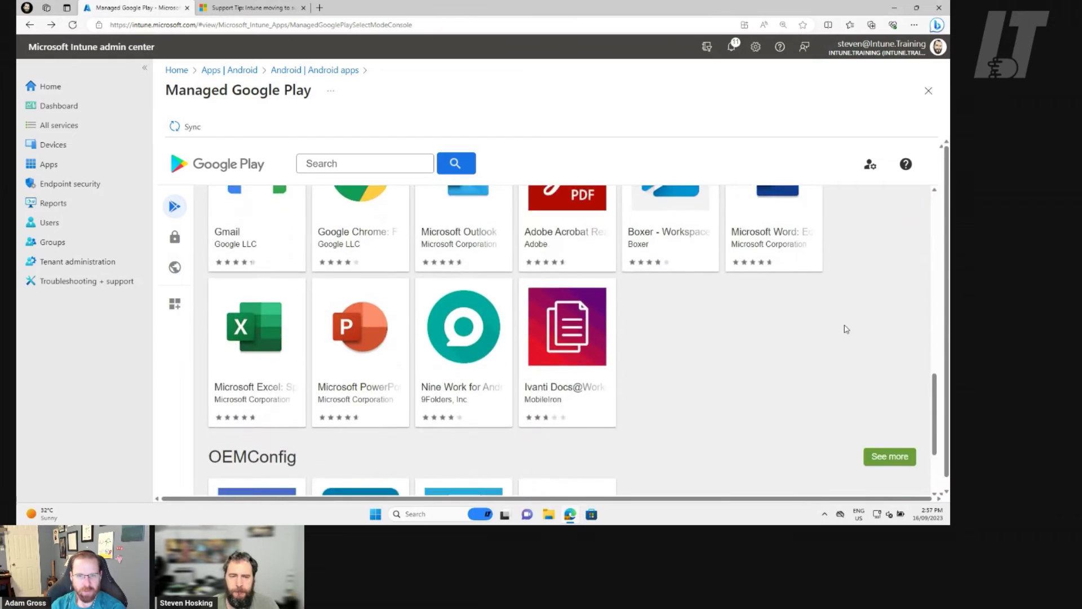
scroll(719, 346, "down", 1)
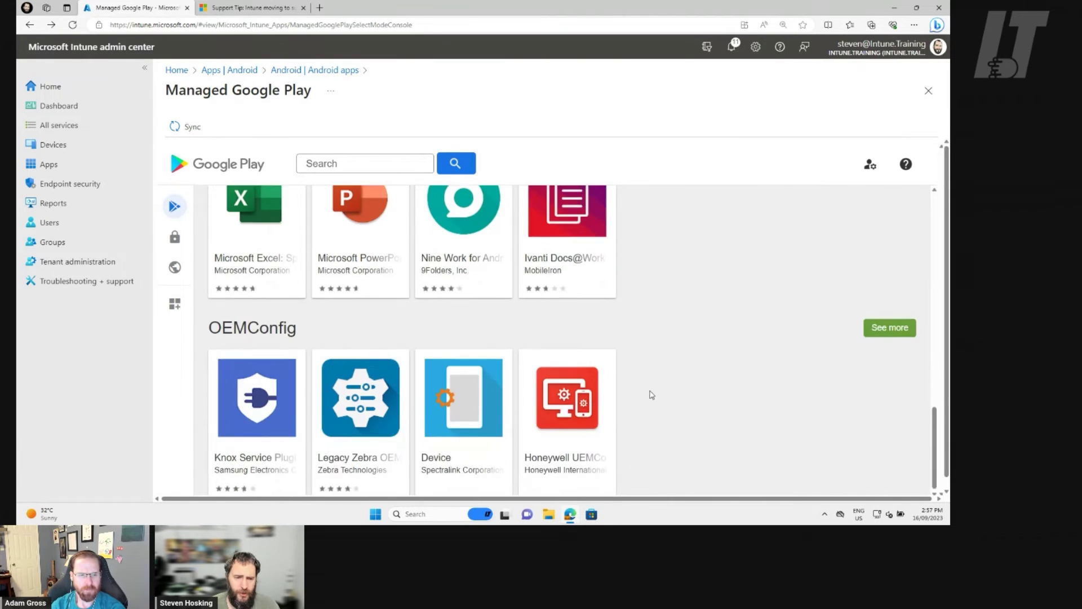
scroll(647, 391, "down", 1)
scroll(690, 339, "up", 10)
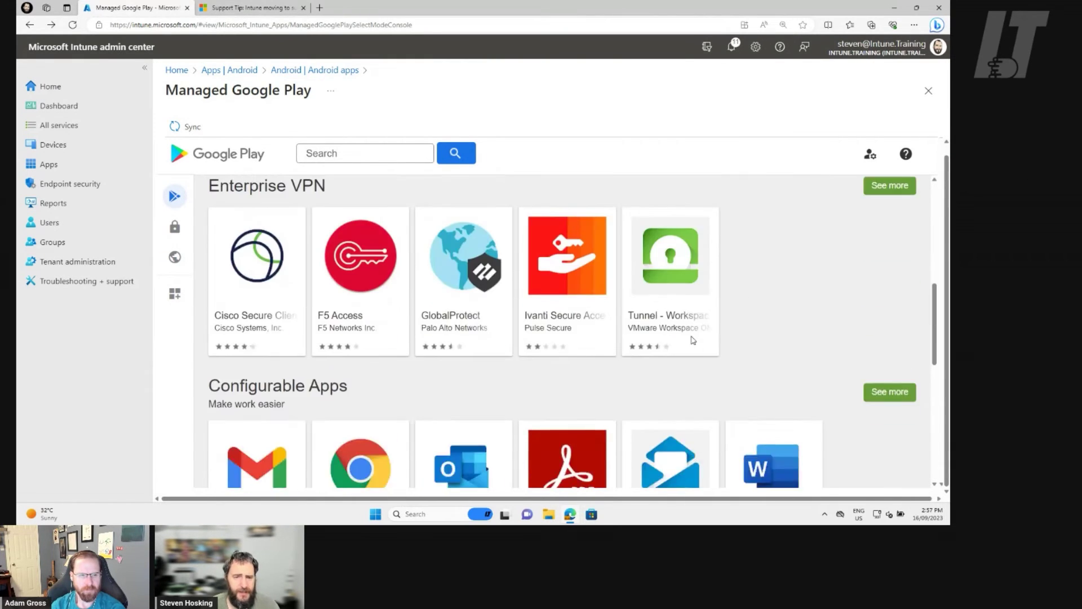
scroll(745, 331, "up", 3)
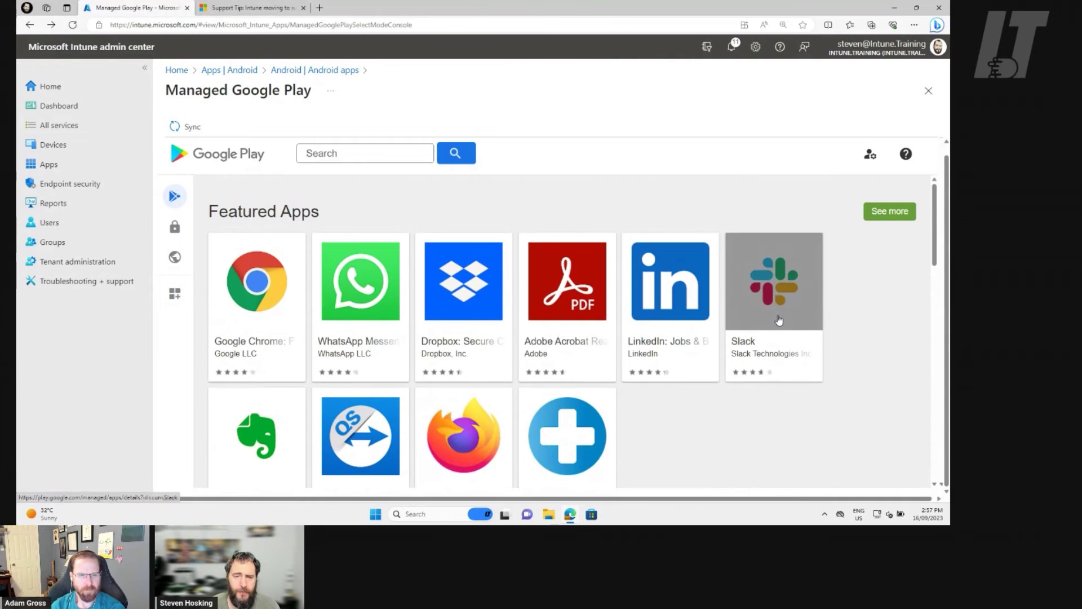
scroll(853, 322, "down", 1)
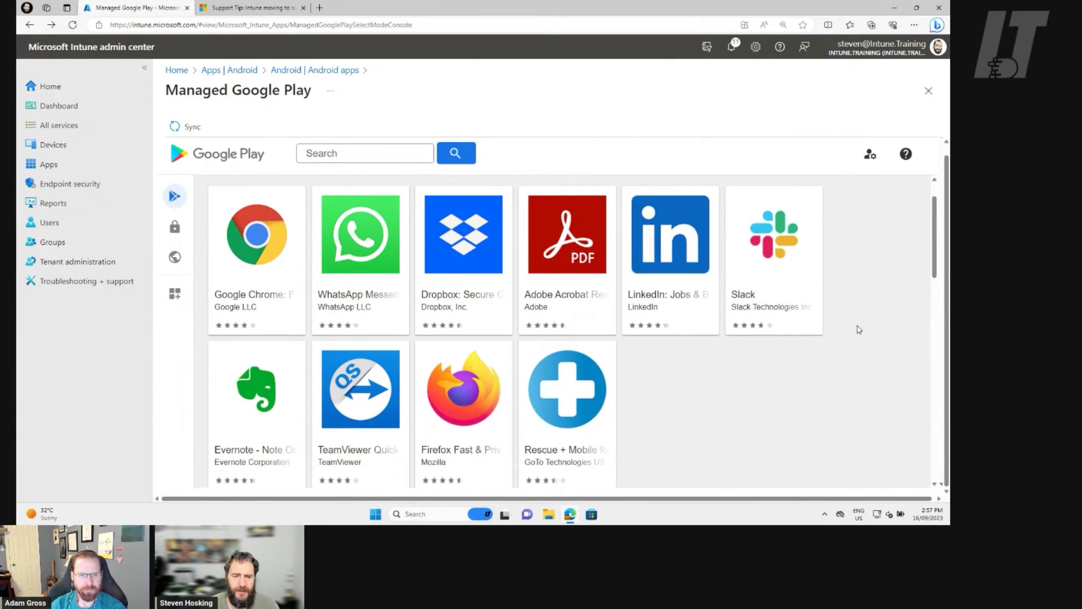
scroll(859, 330, "down", 3)
scroll(859, 330, "down", 3)
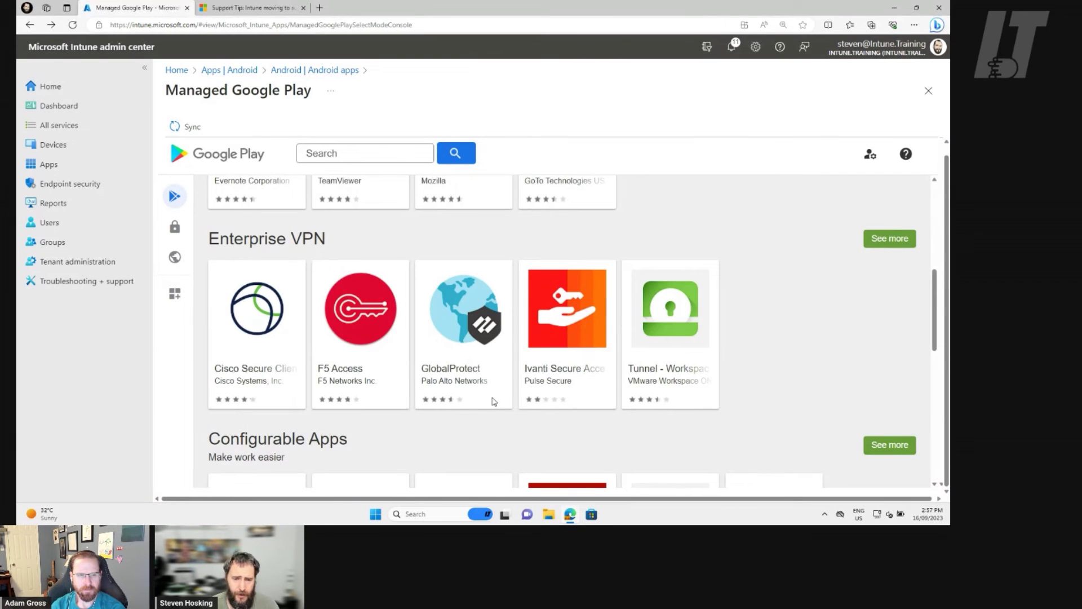
- Open Cisco Secure Client-AnyConnect and check its managed configuration support
left_click(259, 306)
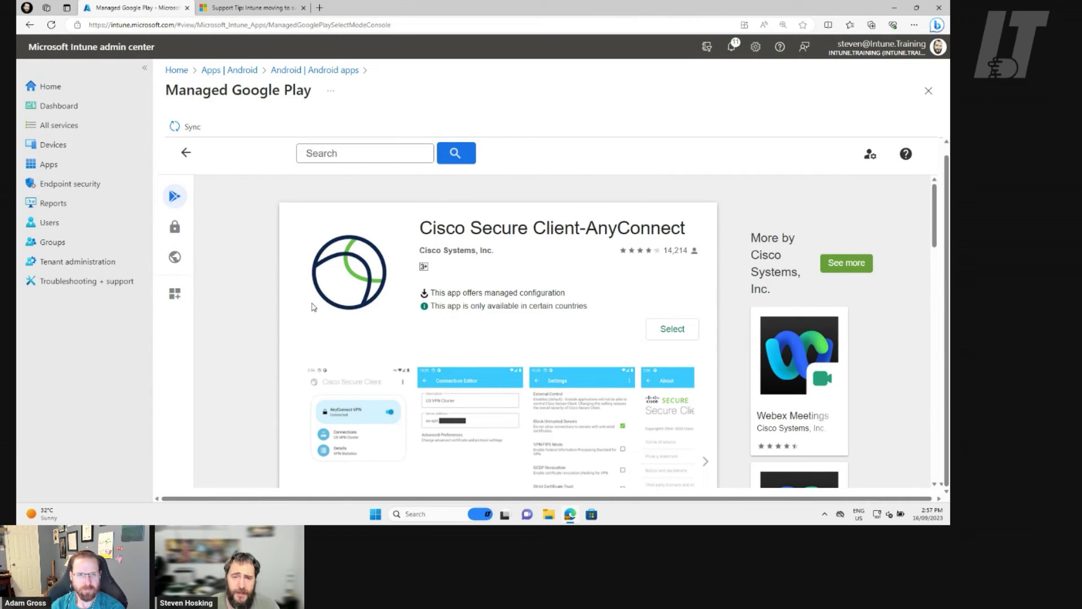
left_click_drag(430, 294, 571, 296)
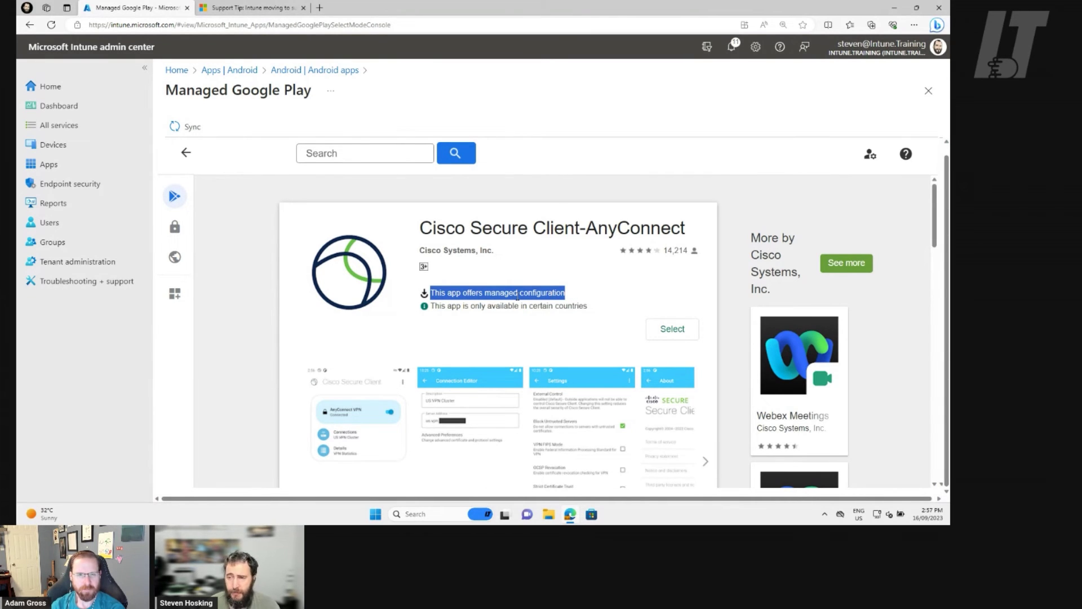
left_click(549, 298)
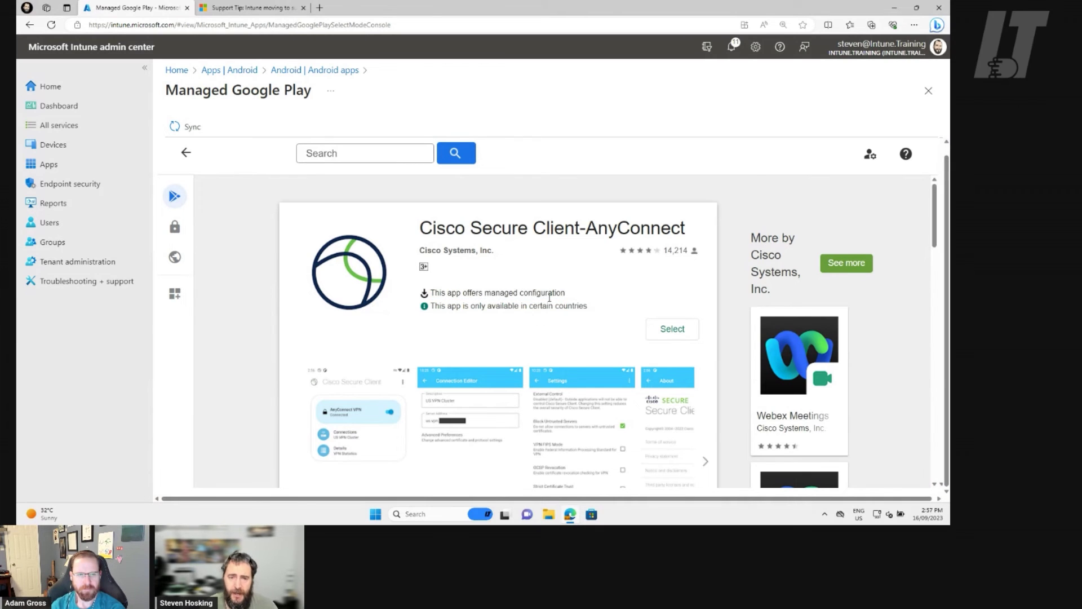
- Select Cisco Secure Client-AnyConnect and confirm it for the organisation
left_click(661, 332)
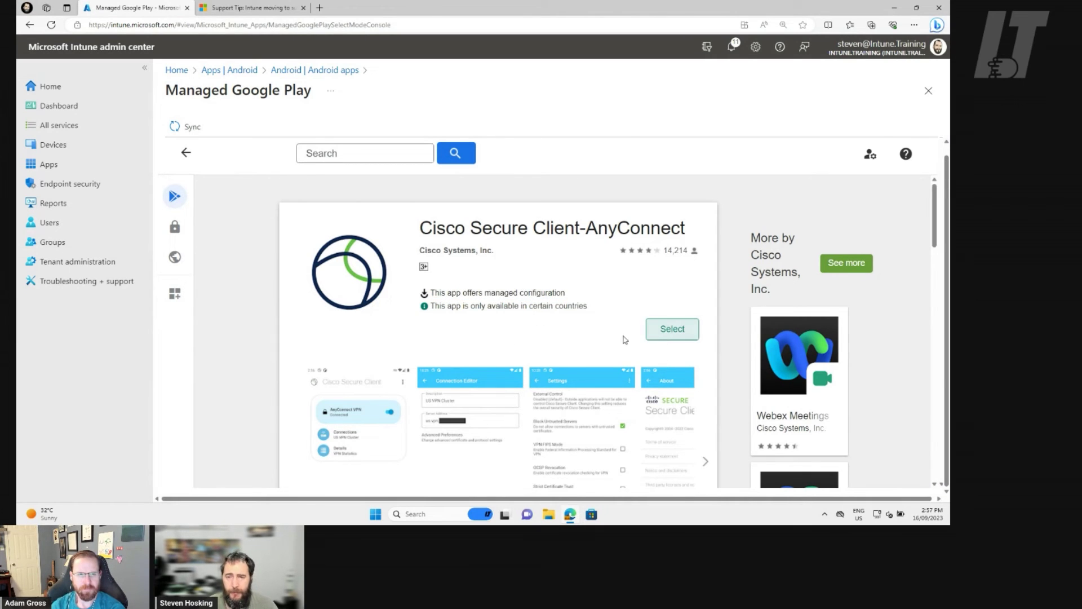
scroll(600, 342, "down", 2)
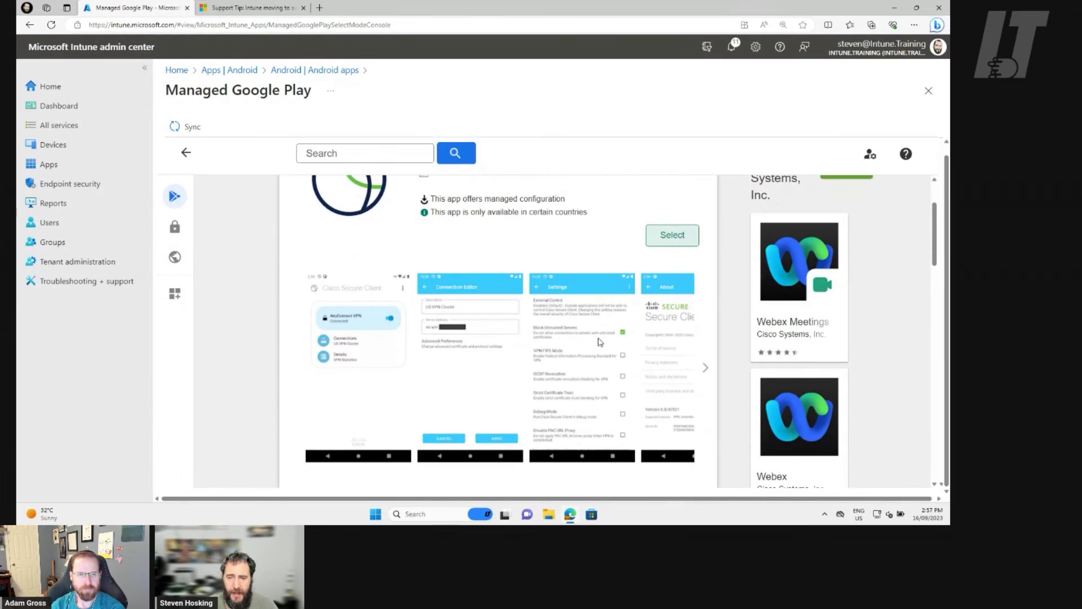
scroll(636, 342, "up", 2)
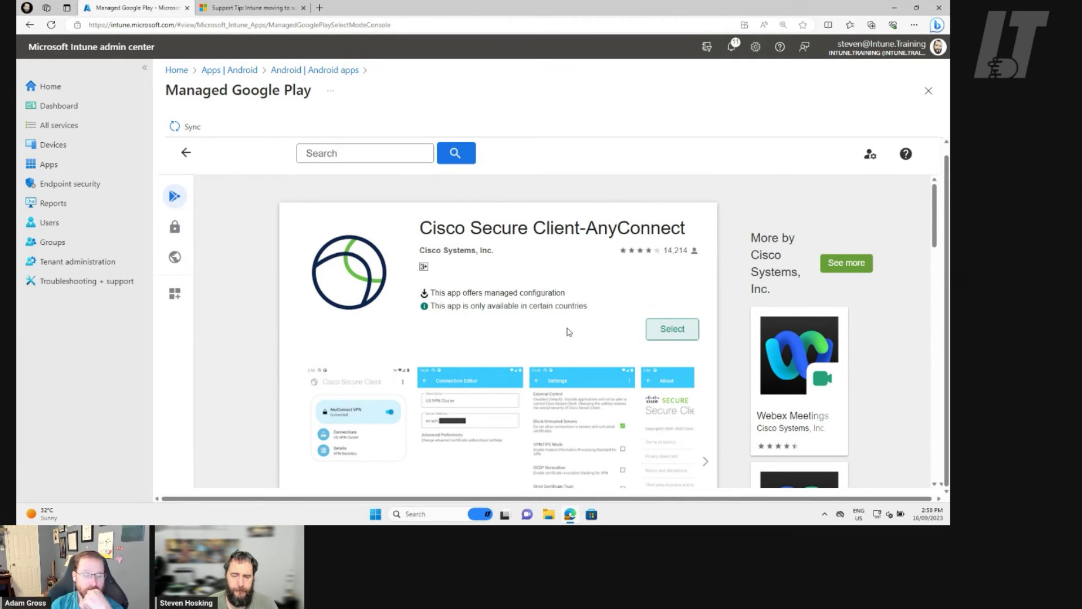
scroll(586, 340, "down", 10)
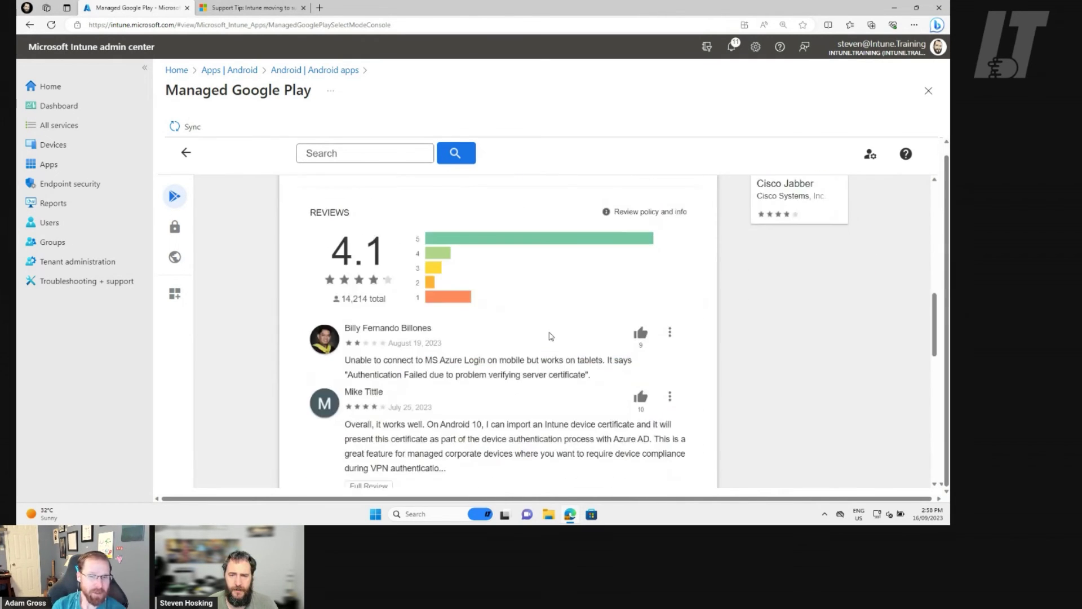
scroll(717, 400, "up", 10)
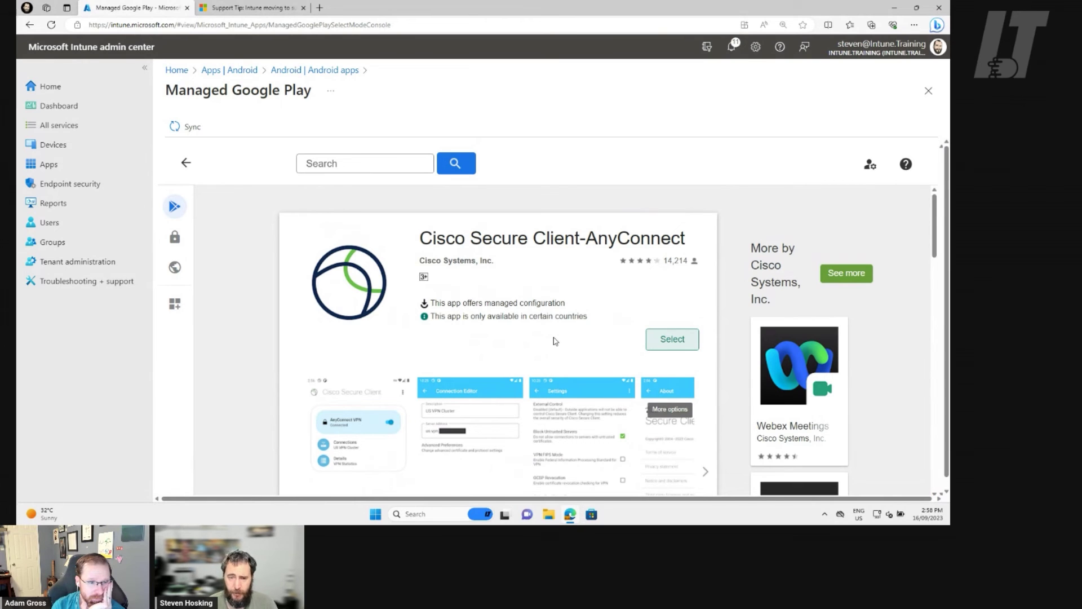
left_click(673, 347)
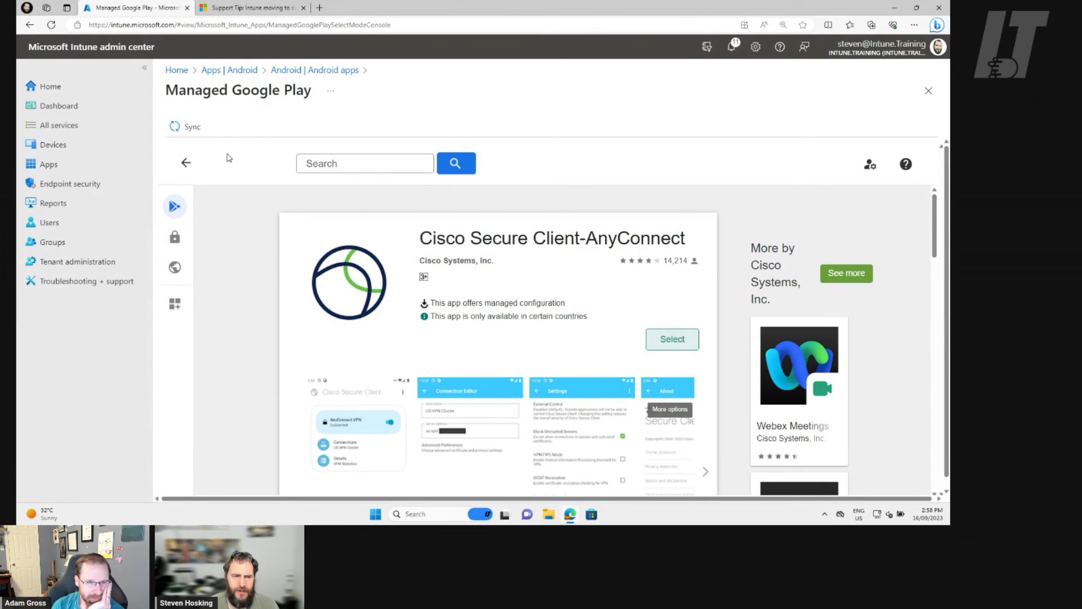
- Return to the store home, sync Managed Google Play, and refresh the Android apps list
left_click(186, 163)
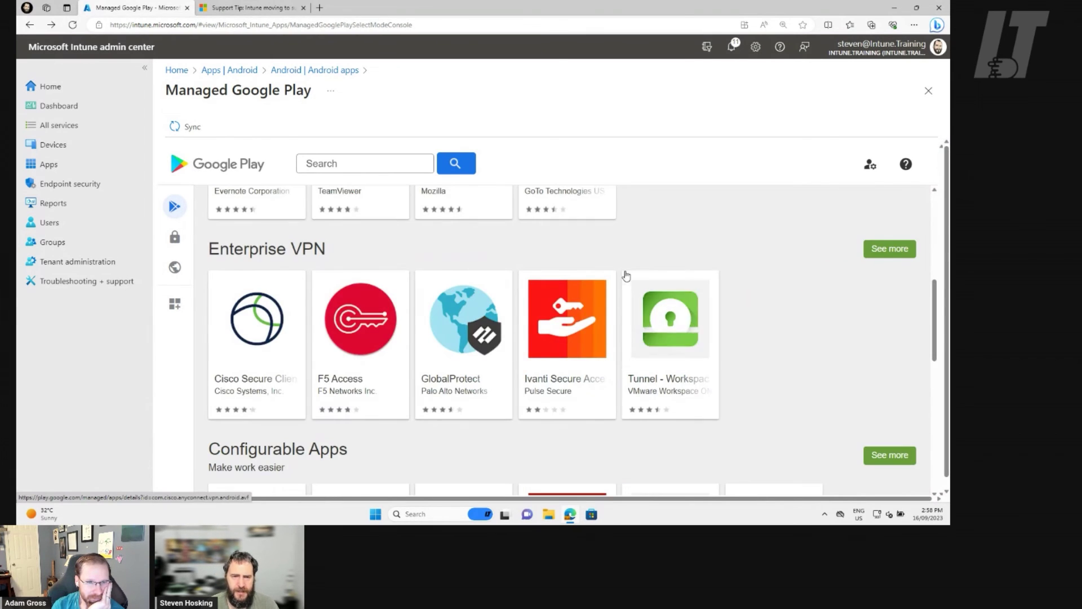
left_click(186, 126)
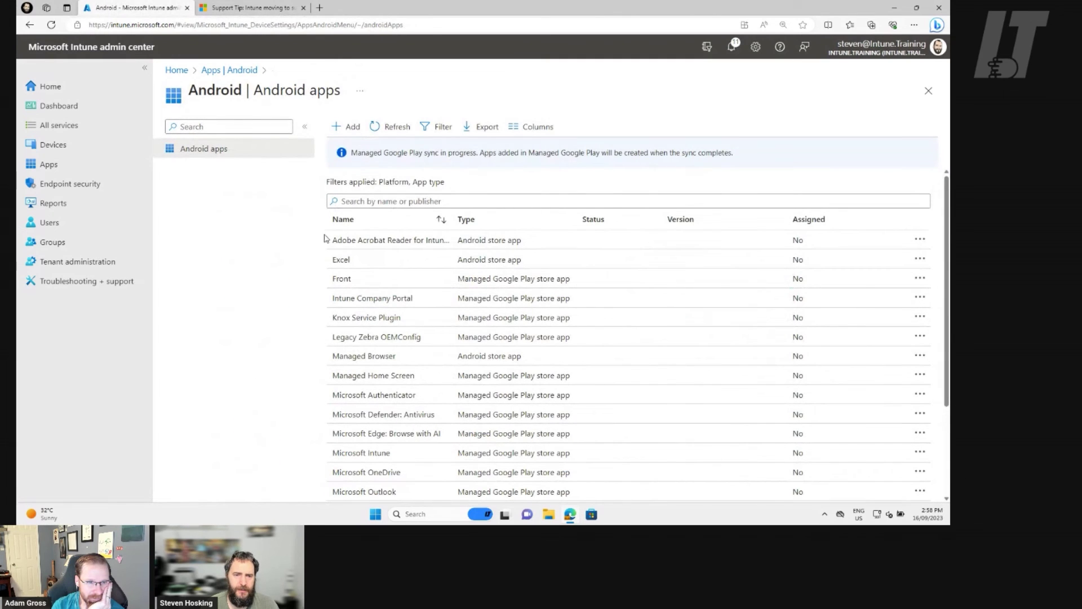
left_click(394, 127)
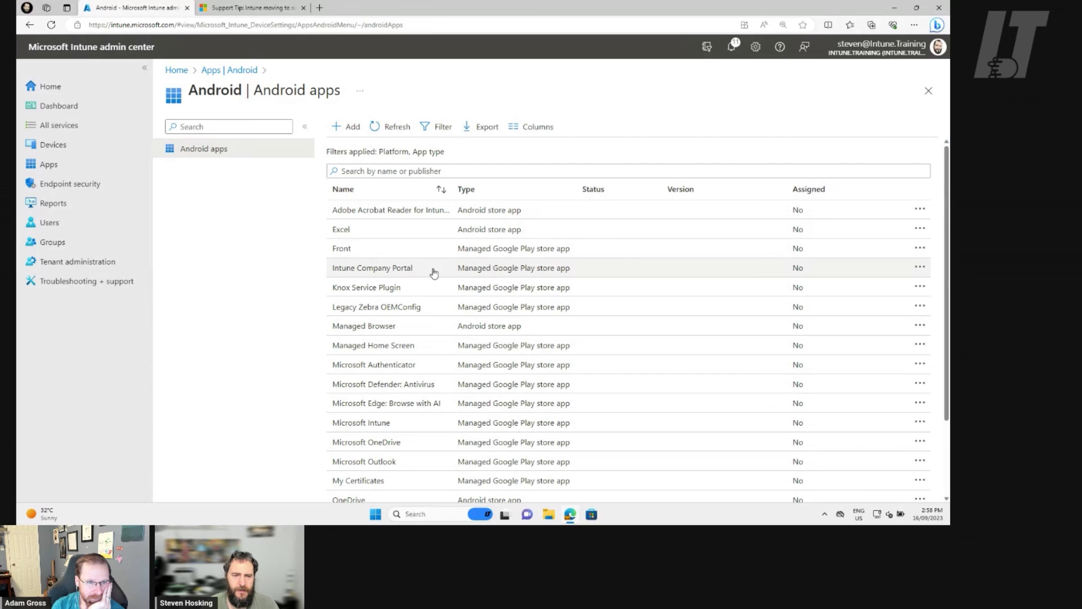
- Search the list for Cisco, open Cisco Secure Client-AnyConnect, then return to Apps overview
left_click(416, 172)
type("cic")
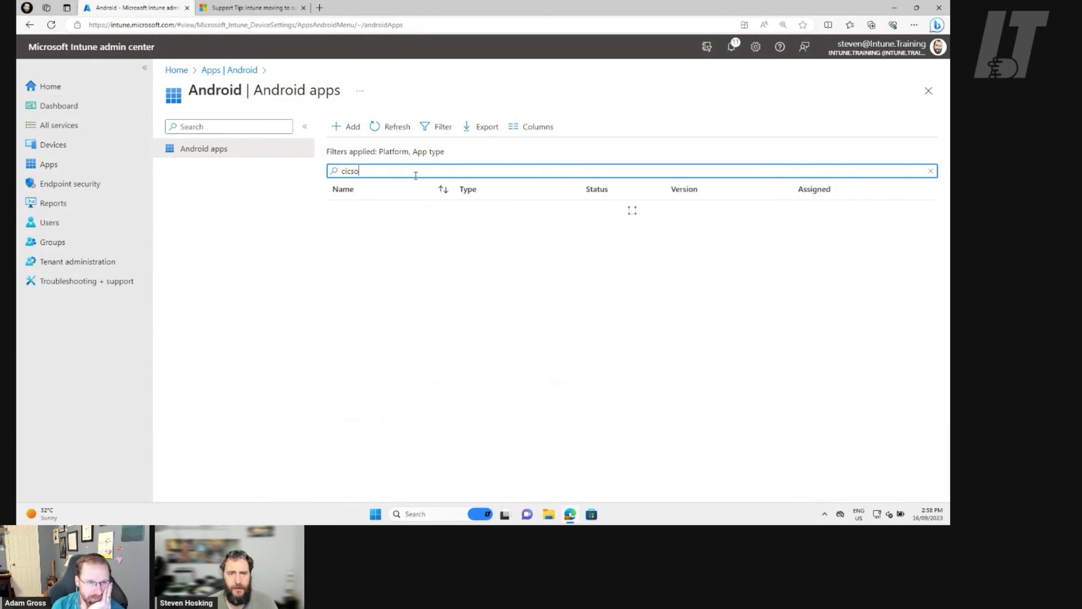
key("BackSpace")
type("s")
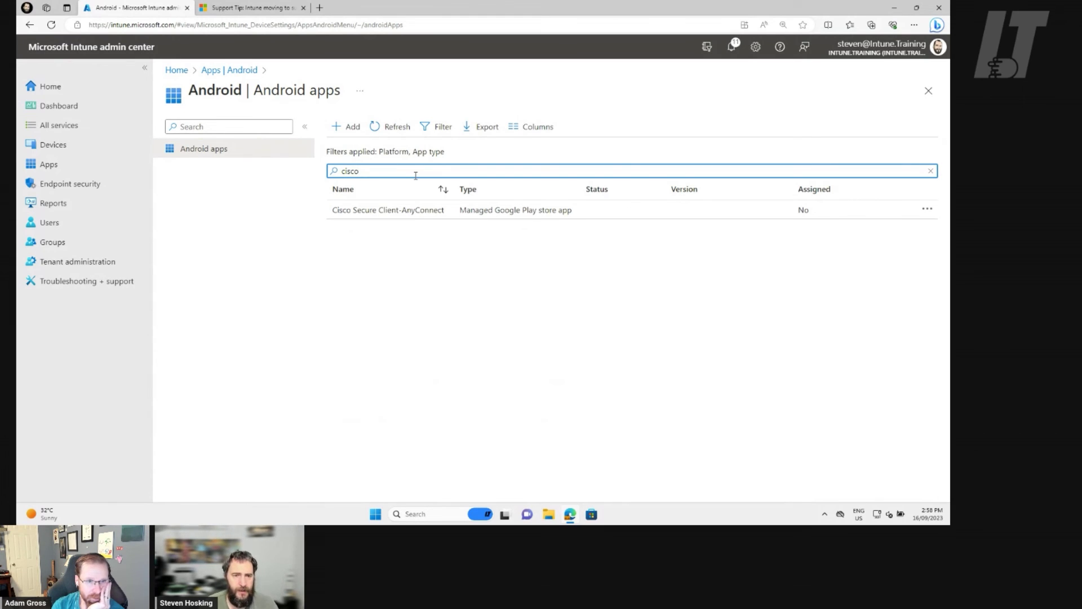
left_click(471, 220)
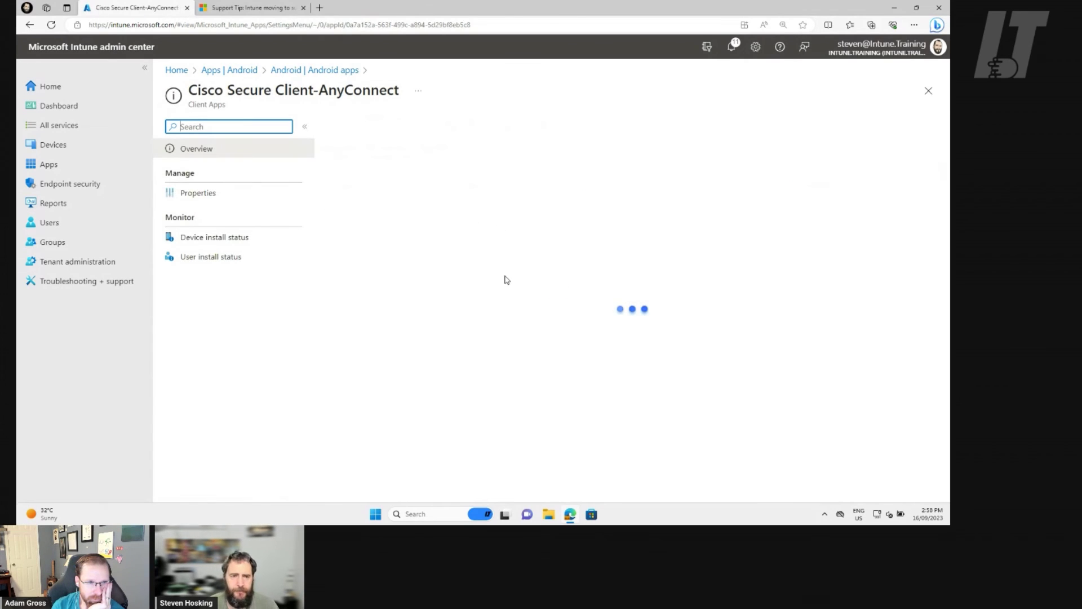
left_click(306, 71)
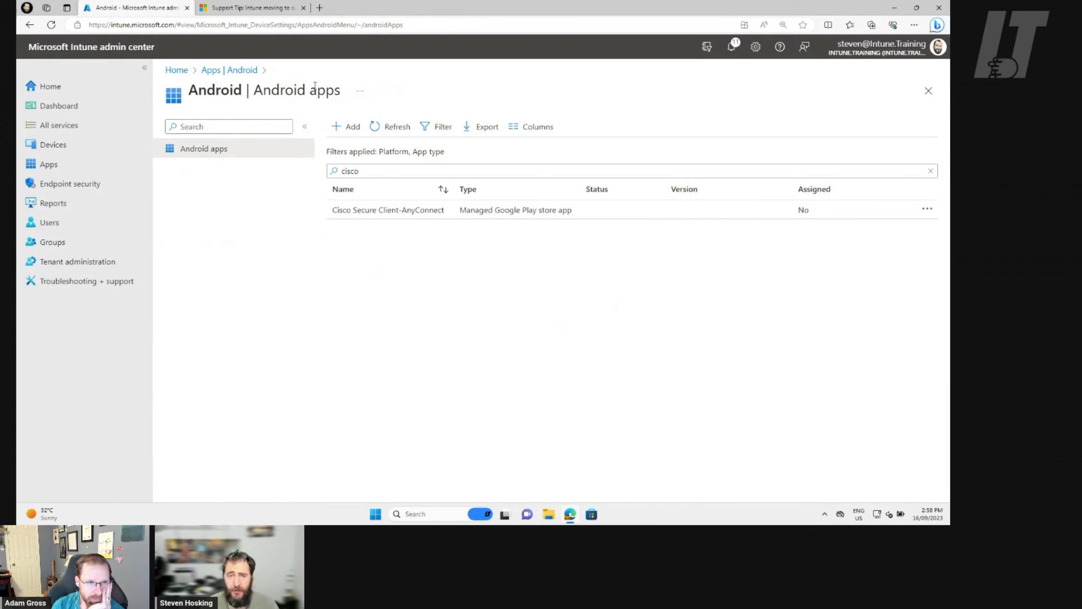
left_click(214, 72)
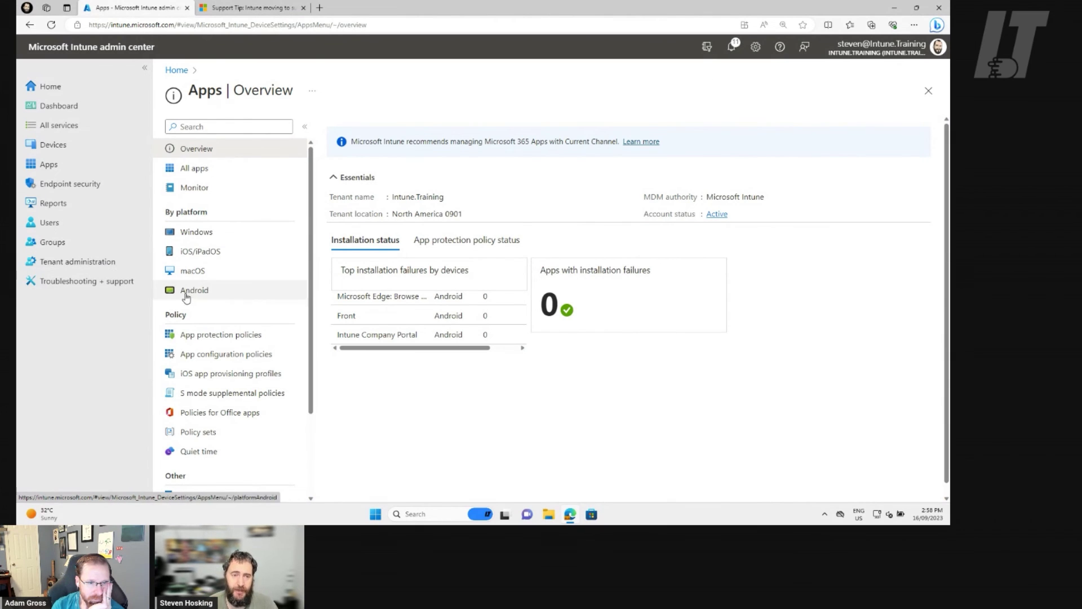
- Check Tenant administration > Connectors and tokens > Managed Google Play: status Success, synced 16/09/2023 2:58:31 pm
left_click(105, 265)
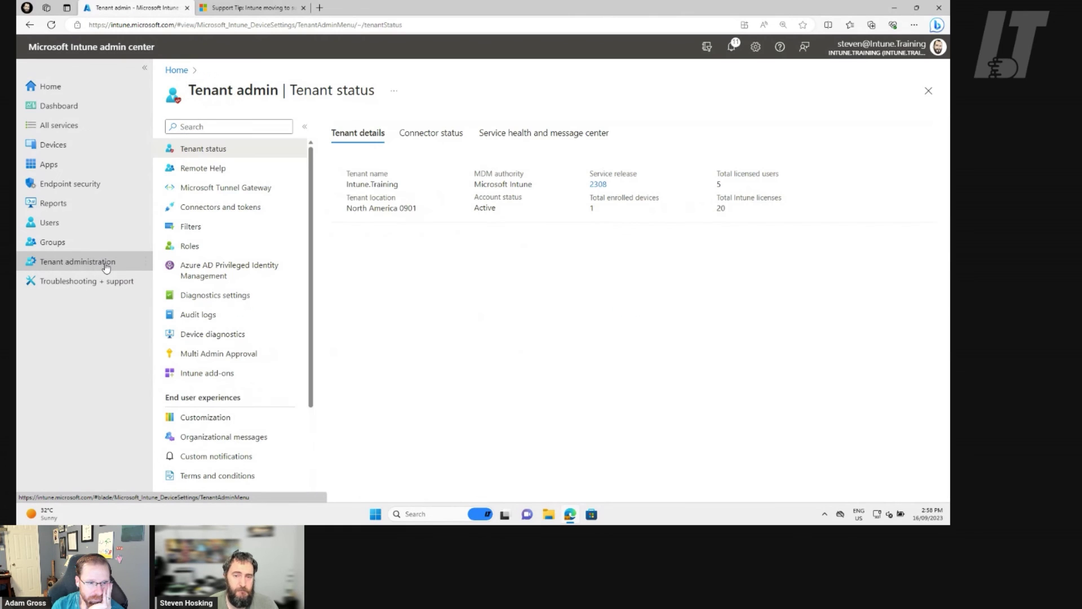
left_click(230, 208)
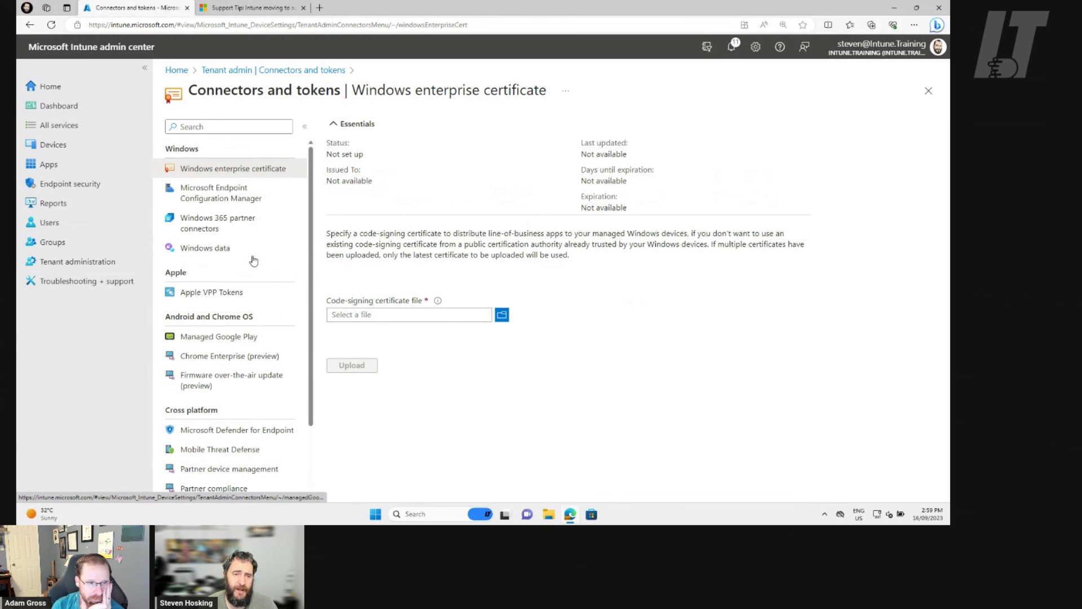
left_click(241, 337)
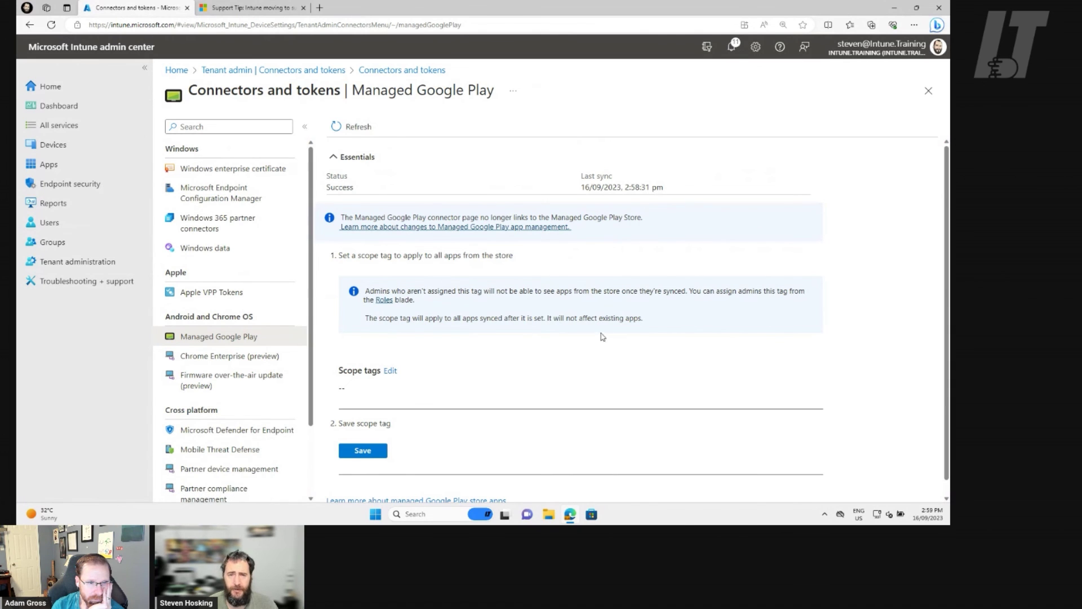
scroll(575, 321, "down", 2)
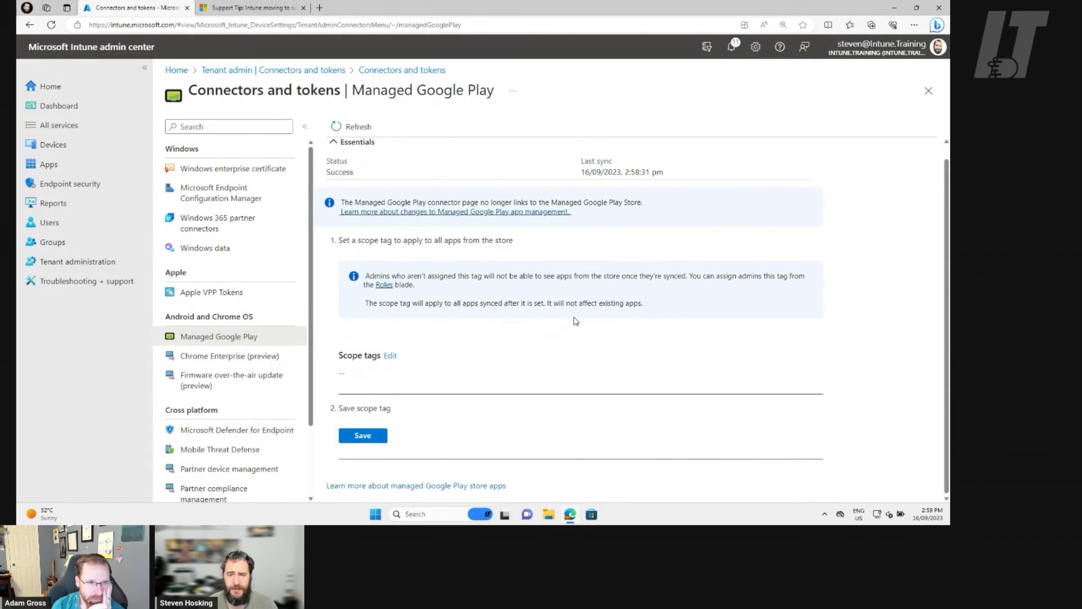
scroll(574, 330, "up", 1)
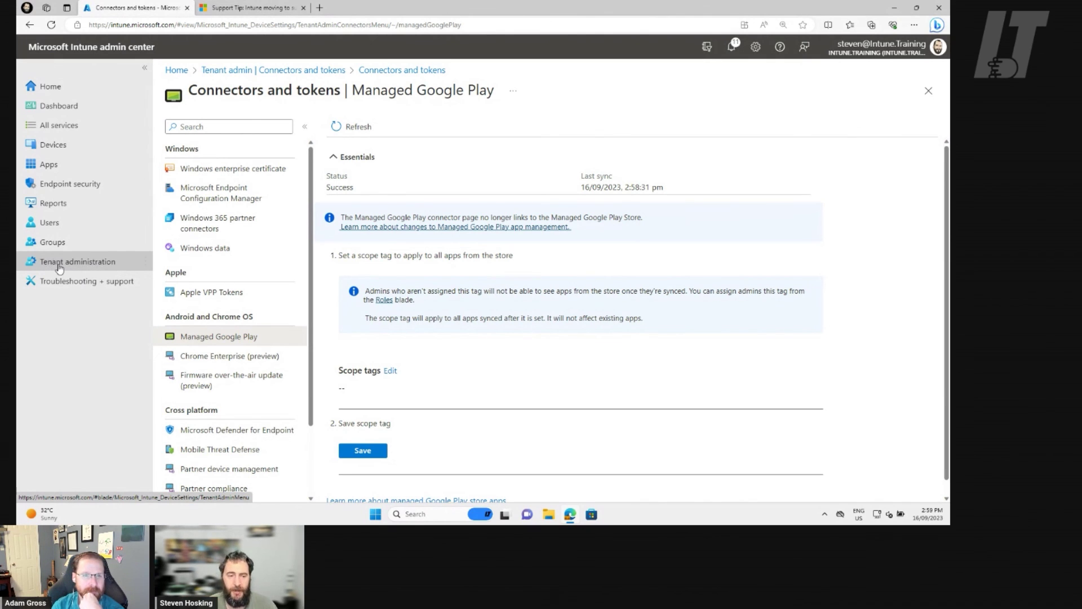
- Go to Devices > Android > Android enrollment and review the Managed Google Play, zero-touch, corporate and personal profiles
left_click(68, 152)
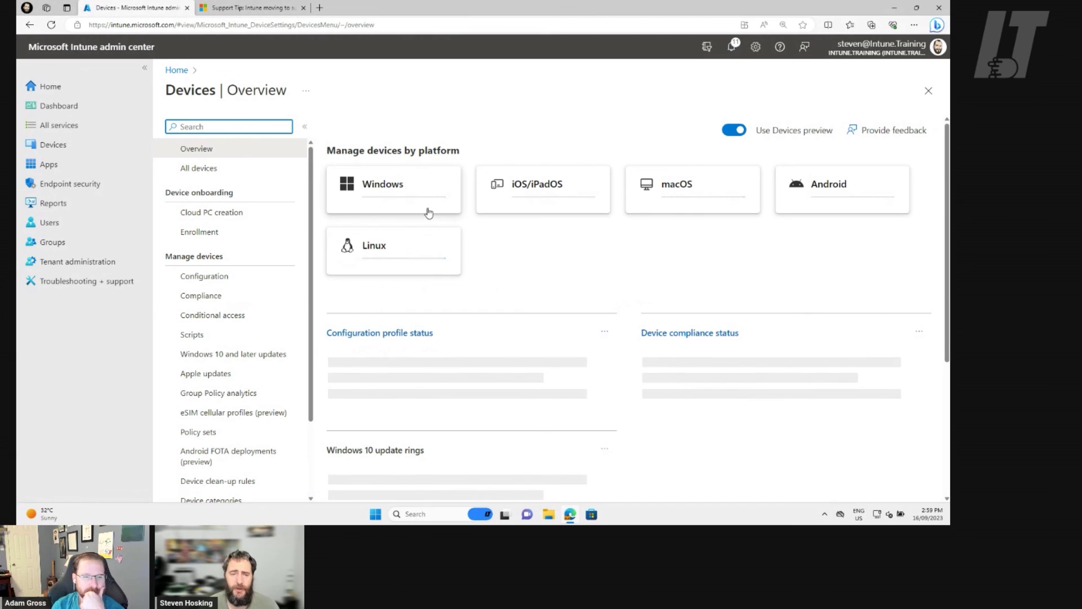
left_click(827, 194)
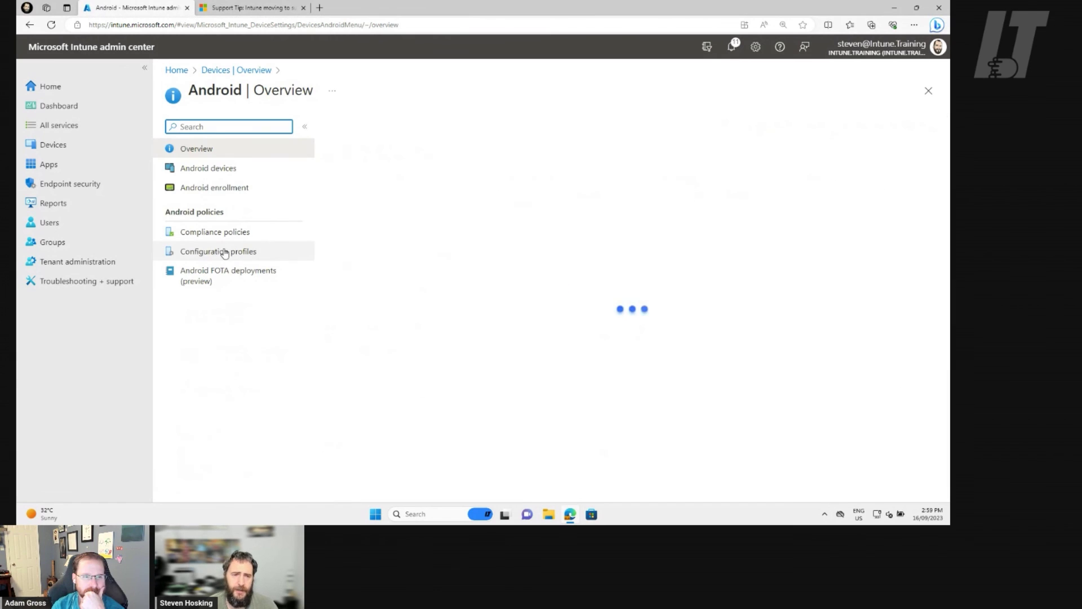
left_click(228, 189)
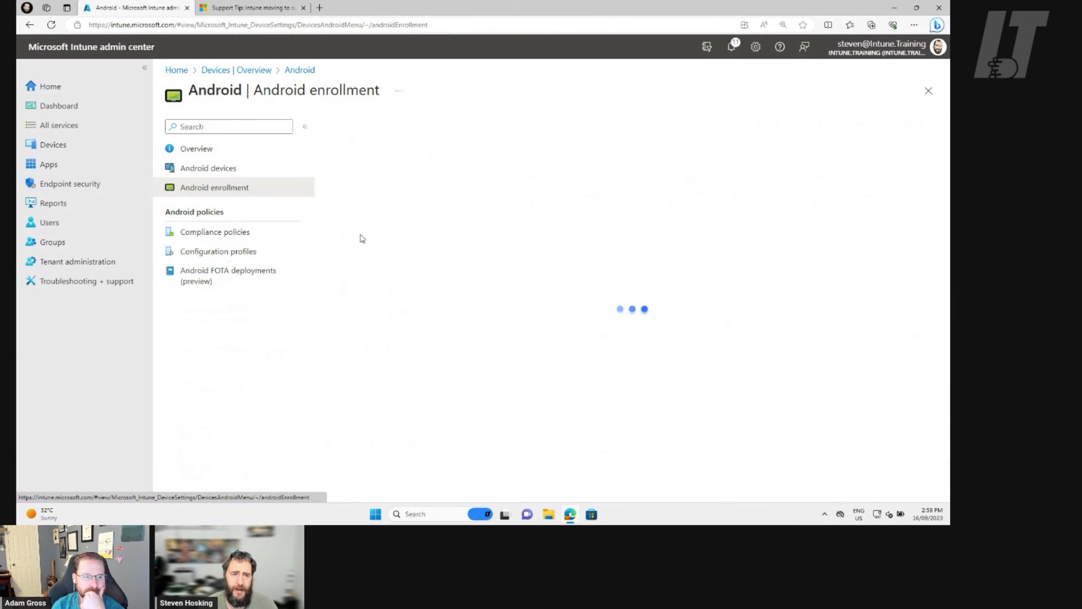
scroll(559, 293, "down", 5)
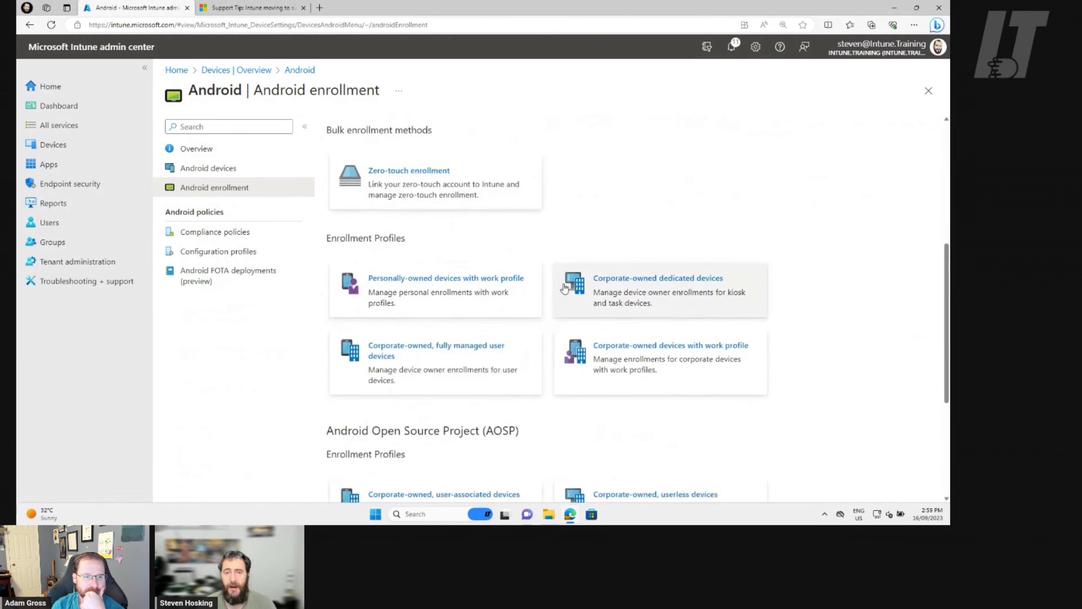
scroll(564, 287, "up", 2)
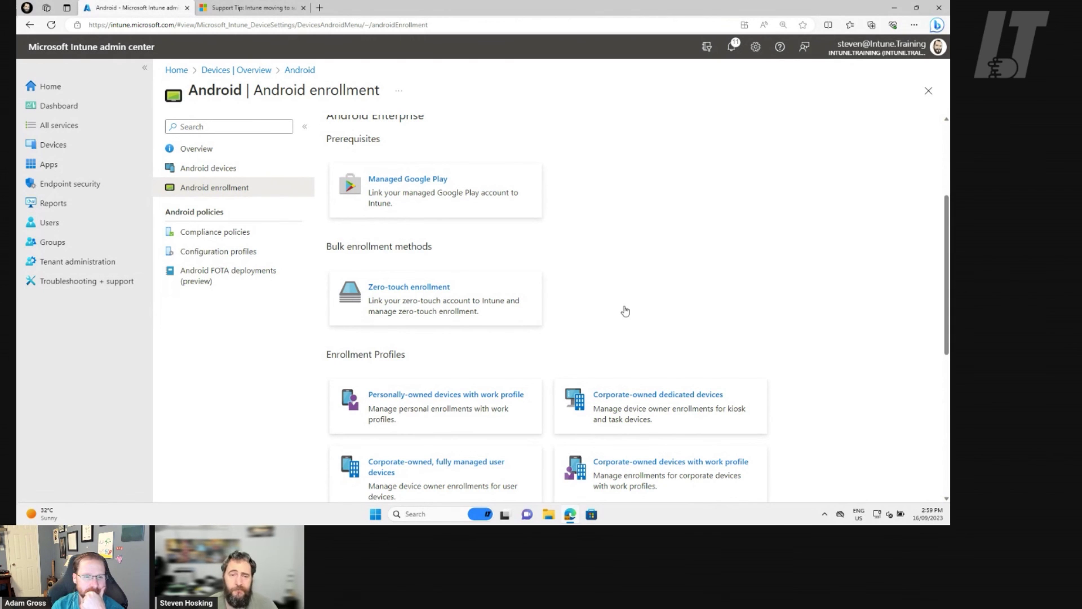
scroll(583, 304, "down", 1)
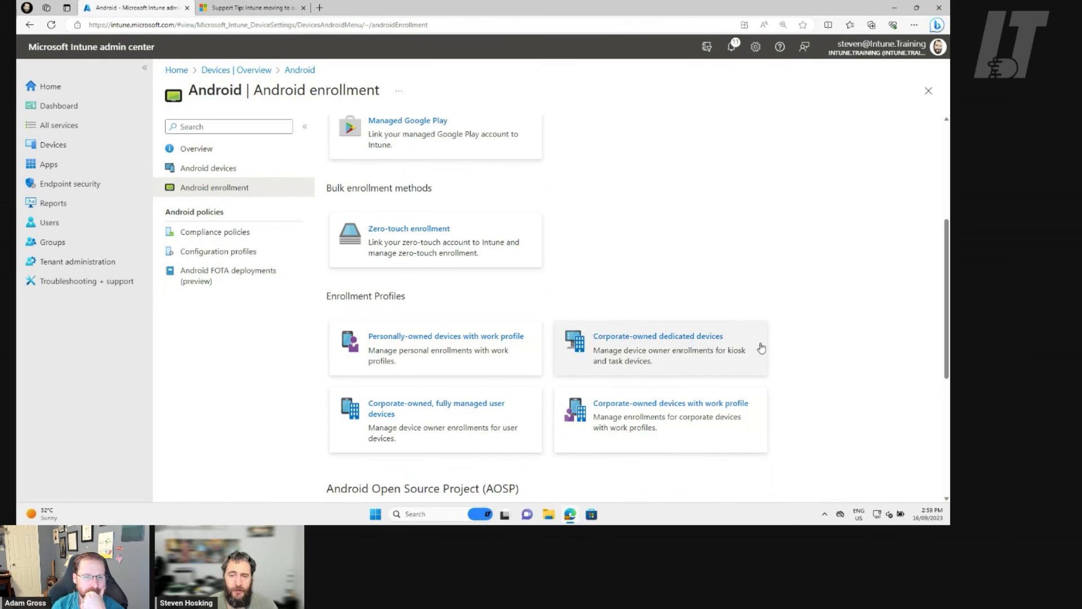
scroll(619, 341, "down", 1)
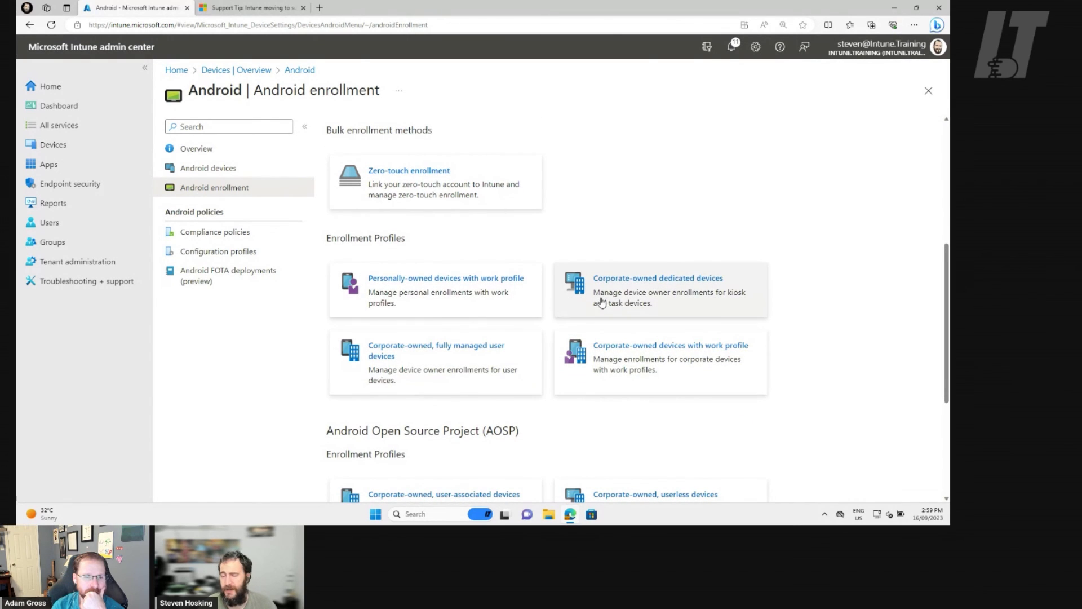